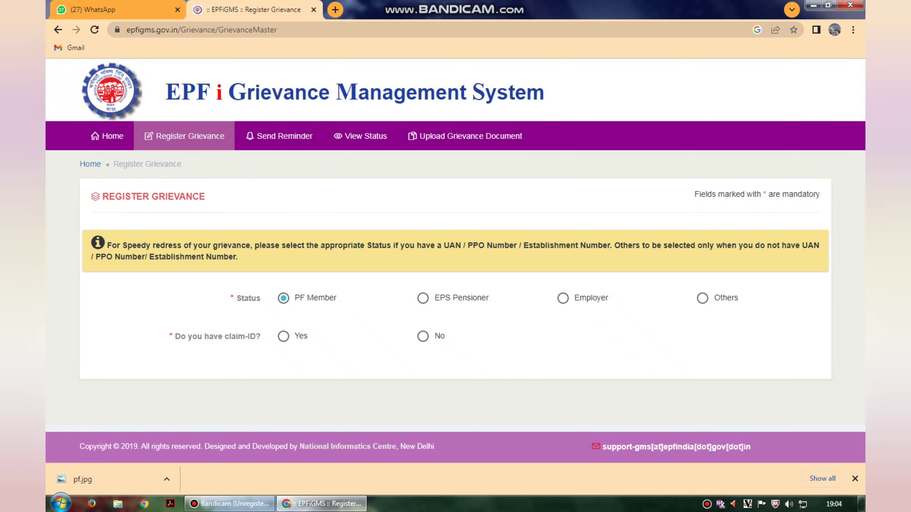
Answer 'No' to having a claim ID, keeping PF Member as the status.
{"action": "left_click", "coordinate": [423, 336]}
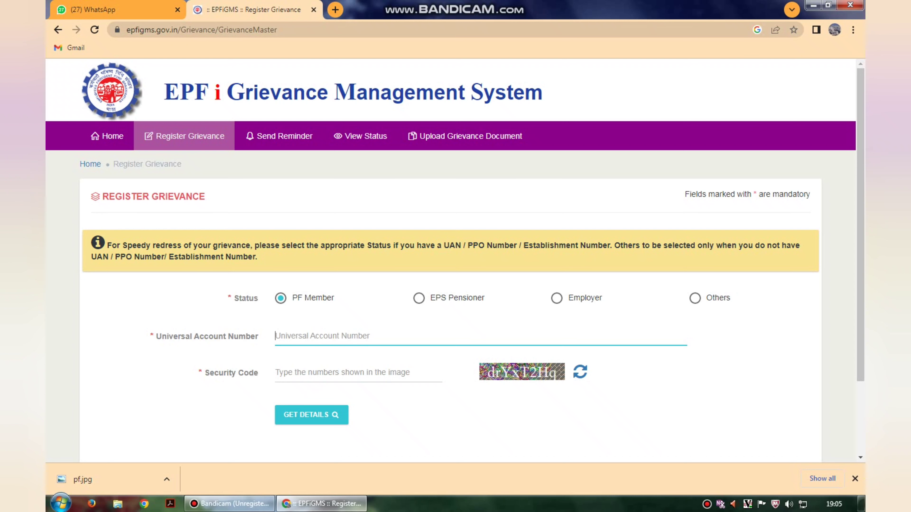
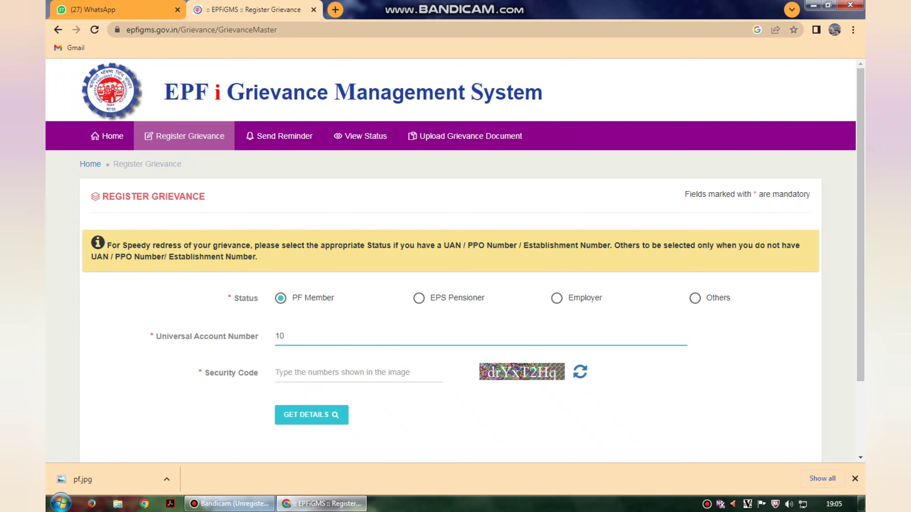
Enter the member's UAN and the captcha characters shown in the security code image.
{"action": "left_click", "coordinate": [359, 373]}
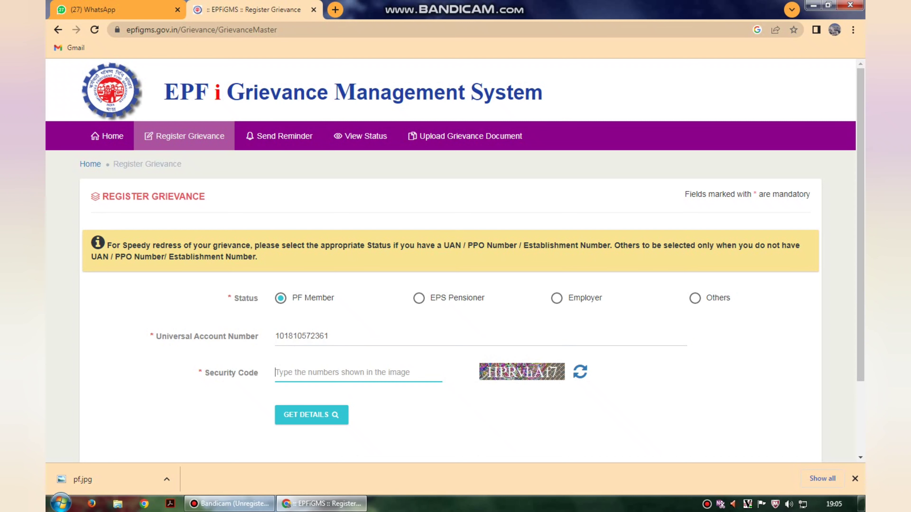
{"action": "type", "text": "H"}
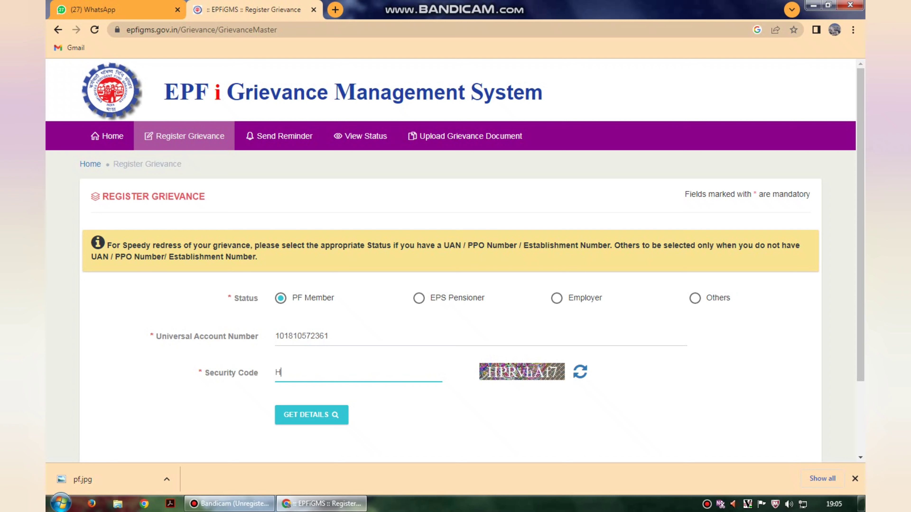
{"action": "type", "text": "PRvhAf7"}
{"action": "left_click", "coordinate": [229, 504]}
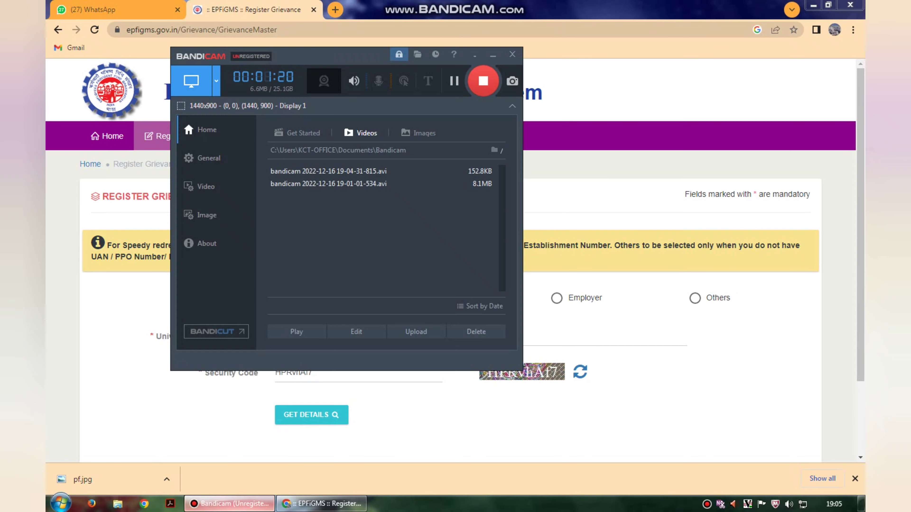
{"action": "left_click", "coordinate": [230, 503]}
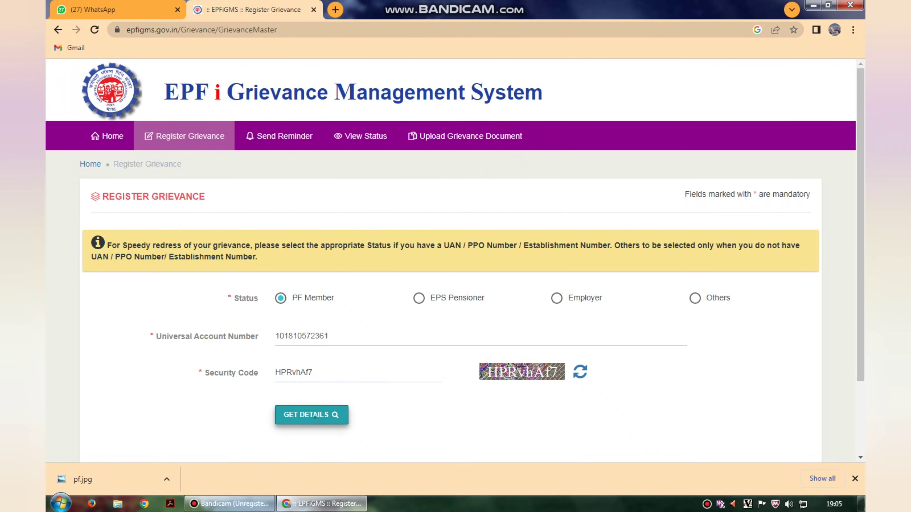
Fetch the details for the entered UAN and request an OTP on the registered mobile.
{"action": "left_click", "coordinate": [311, 414]}
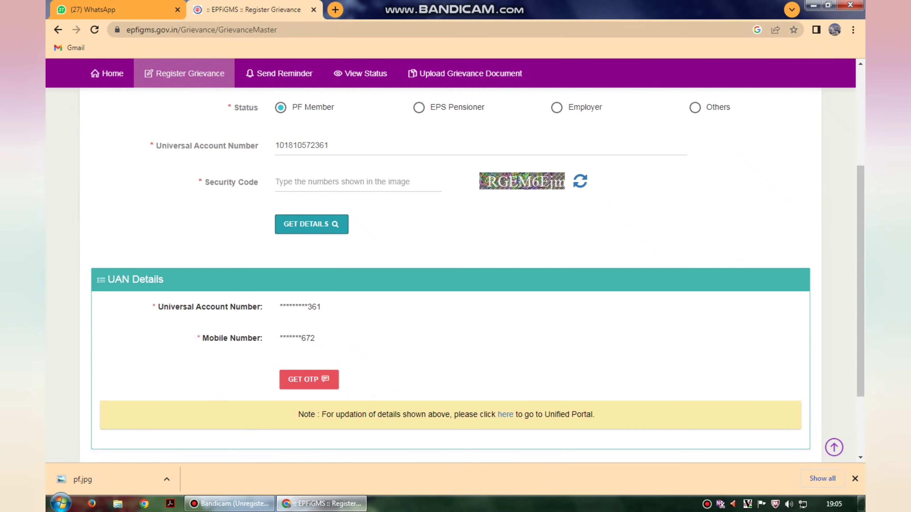
{"action": "scroll", "coordinate": [308, 308], "scroll_direction": "down", "scroll_amount": 2}
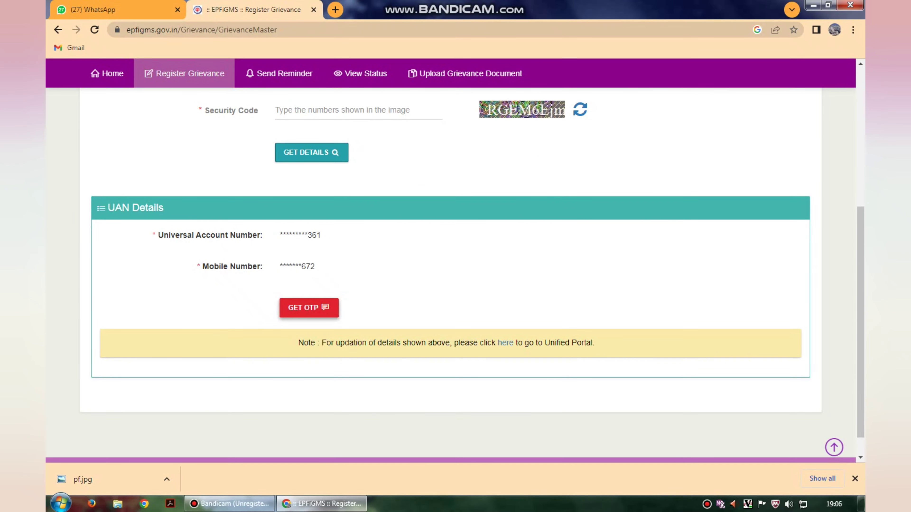
{"action": "left_click", "coordinate": [308, 307]}
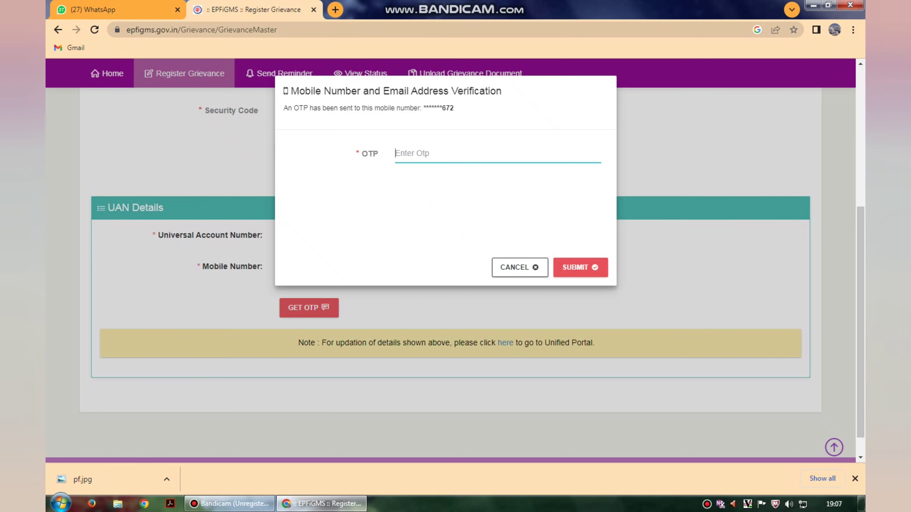
Enter the received OTP and submit it for verification.
{"action": "type", "text": "••••"}
{"action": "key", "text": "BackSpace"}
{"action": "key", "text": "BackSpace"}
{"action": "key", "text": "BackSpace"}
{"action": "key", "text": "BackSpace"}
{"action": "type", "text": "••"}
{"action": "type", "text": "•••"}
{"action": "left_click", "coordinate": [579, 267]}
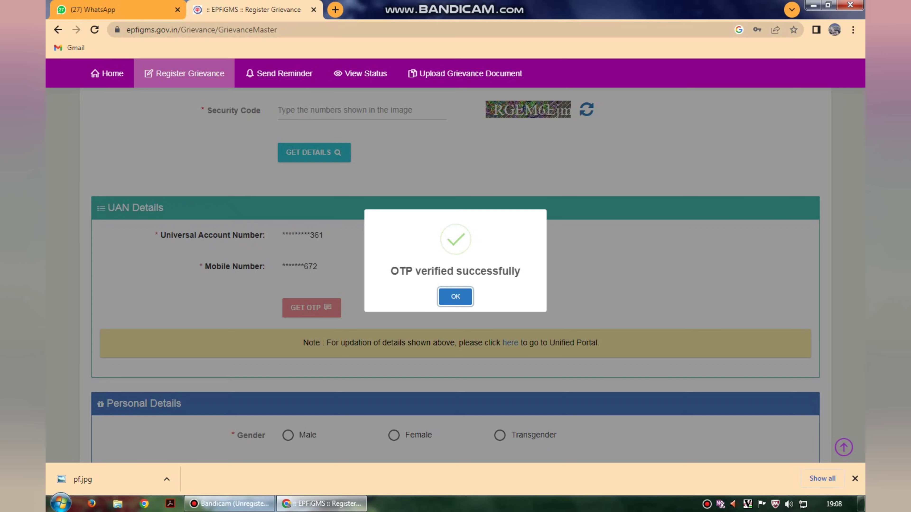
Dismiss the OTP verified message and set the gender to Male.
{"action": "key", "text": "Return"}
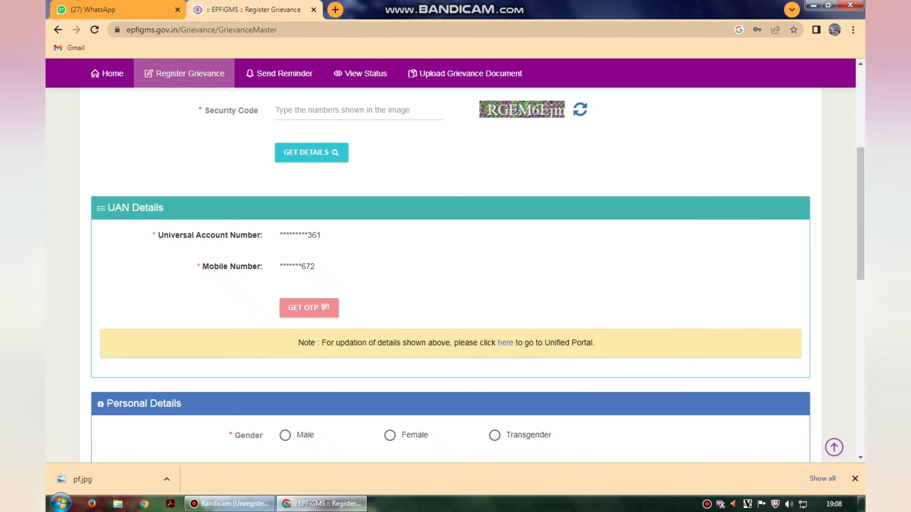
{"action": "scroll", "coordinate": [456, 273], "scroll_direction": "down", "scroll_amount": 3}
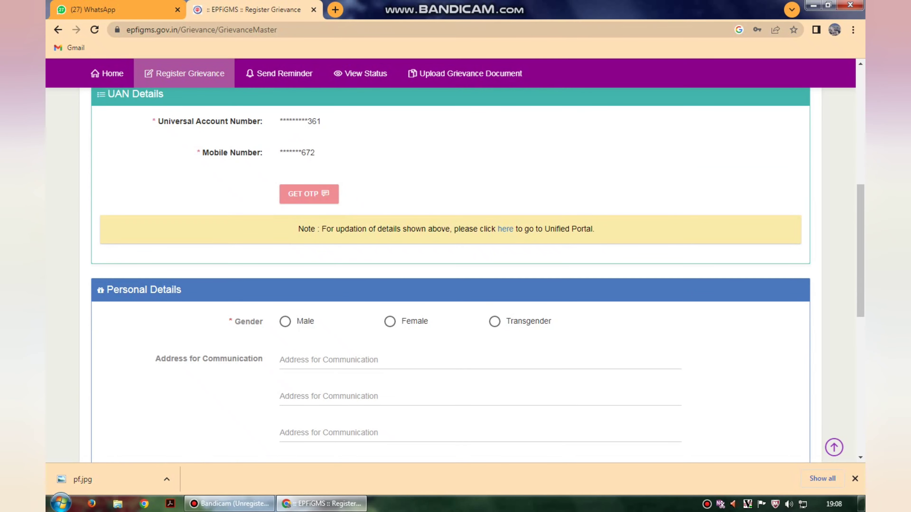
{"action": "scroll", "coordinate": [455, 272], "scroll_direction": "down", "scroll_amount": 3}
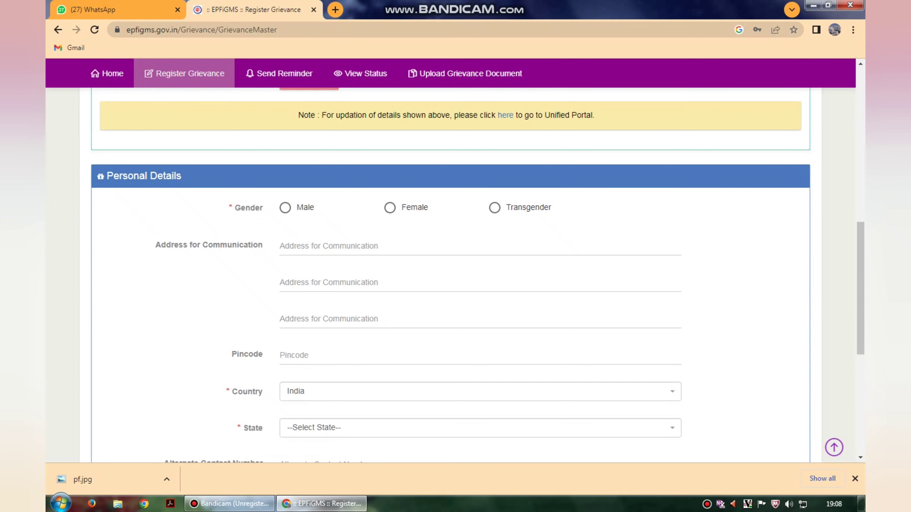
{"action": "left_click", "coordinate": [285, 208]}
{"action": "scroll", "coordinate": [285, 208], "scroll_direction": "down", "scroll_amount": 4}
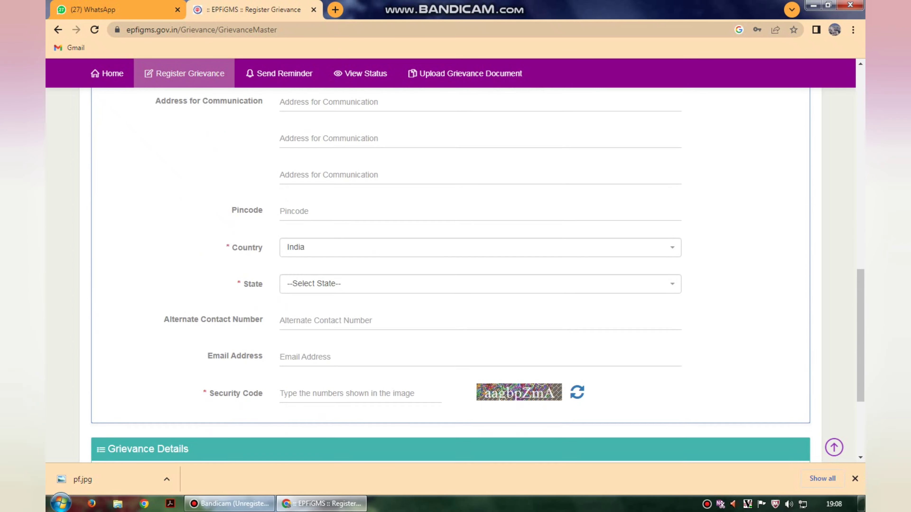
{"action": "scroll", "coordinate": [456, 273], "scroll_direction": "down", "scroll_amount": 4}
Choose Tamilnadu as the state in Personal Details.
{"action": "left_click", "coordinate": [466, 143]}
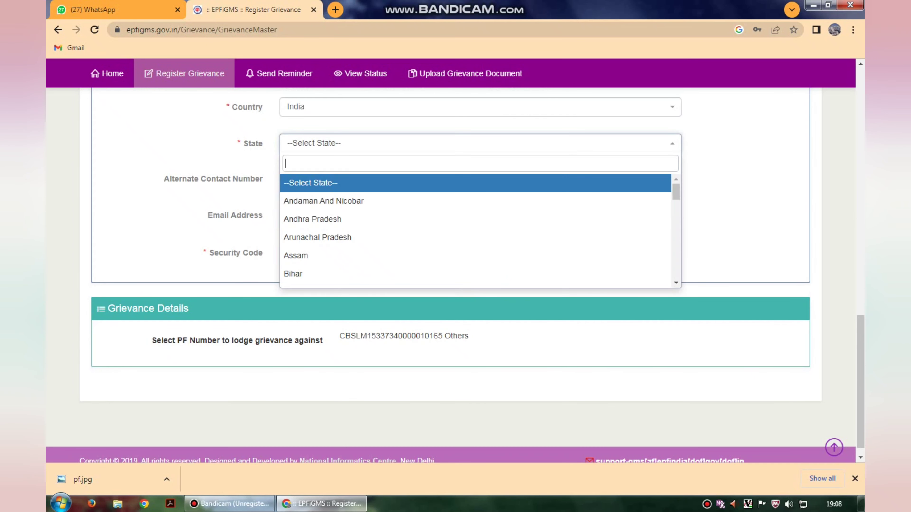
{"action": "type", "text": "t"}
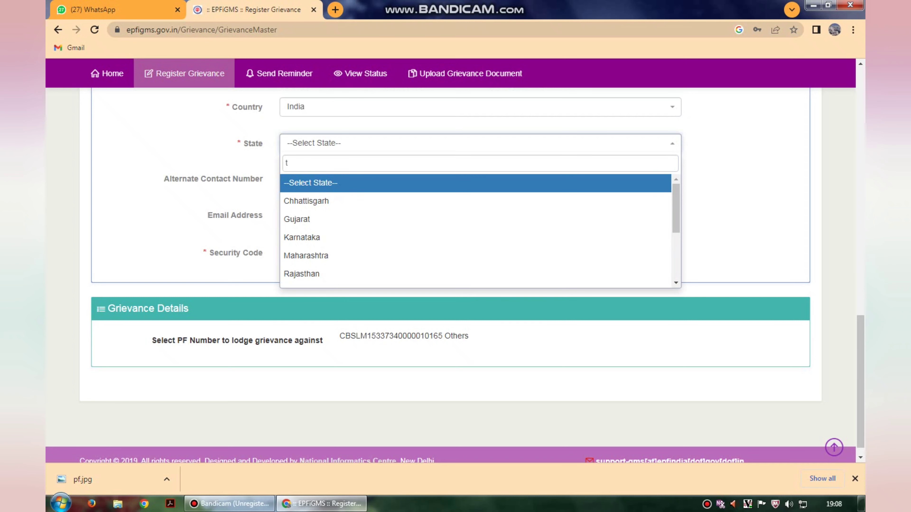
{"action": "scroll", "coordinate": [456, 251], "scroll_direction": "up", "scroll_amount": 3}
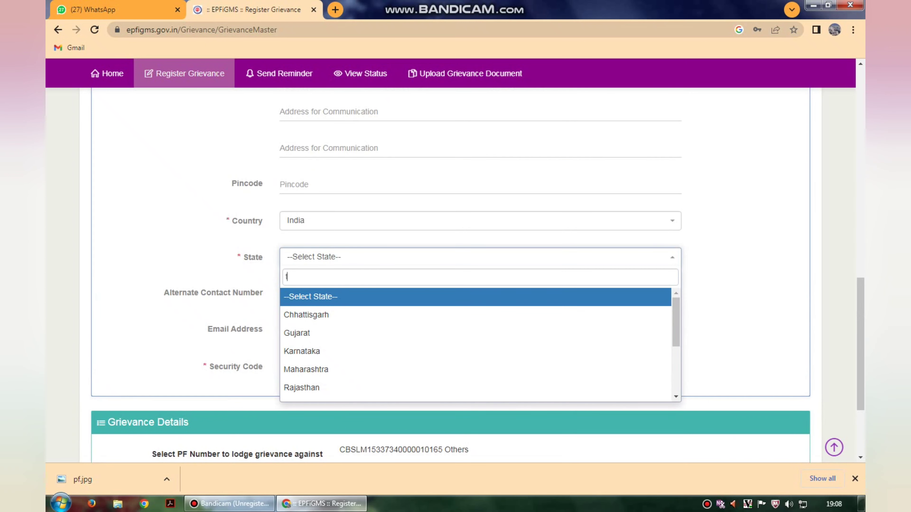
{"action": "type", "text": "a"}
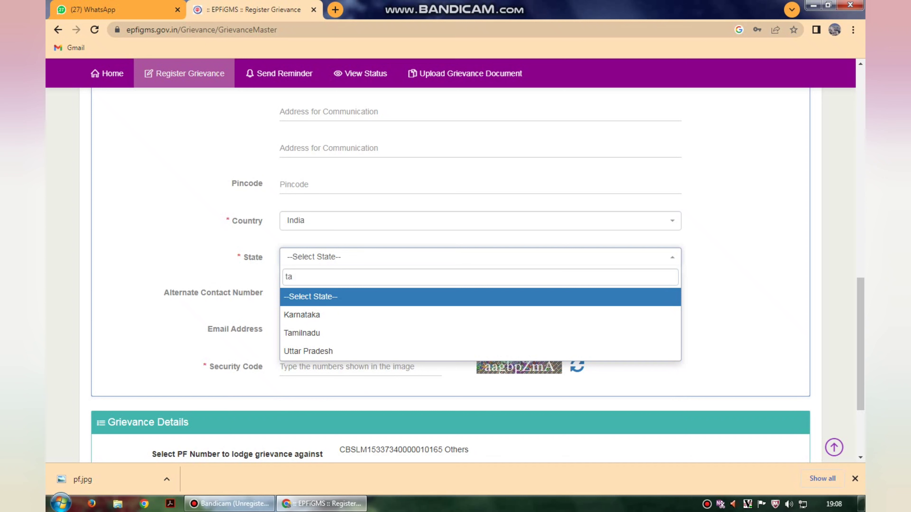
{"action": "key", "text": "Down"}
{"action": "key", "text": "Down"}
{"action": "key", "text": "Return"}
{"action": "scroll", "coordinate": [455, 251], "scroll_direction": "down", "scroll_amount": 3}
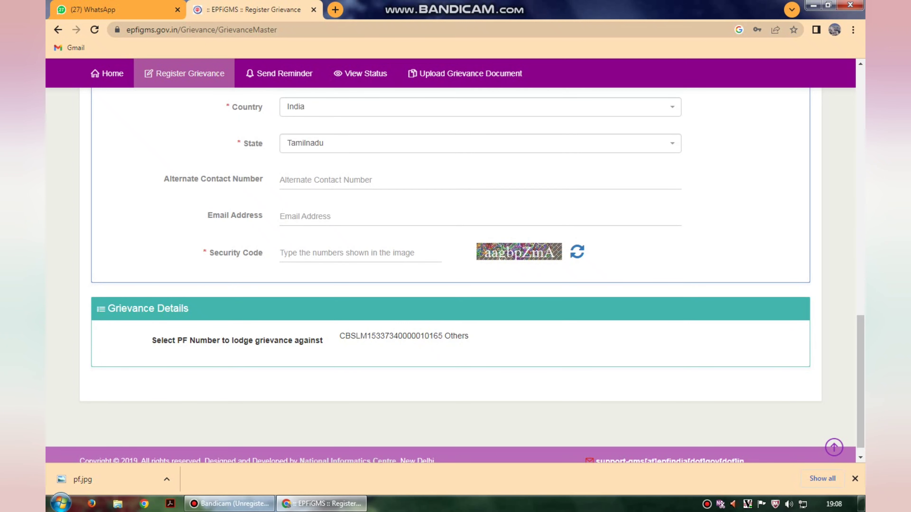
Enter the personal details security code and scroll down to Grievance Details.
{"action": "left_click", "coordinate": [353, 253]}
{"action": "type", "text": "aa"}
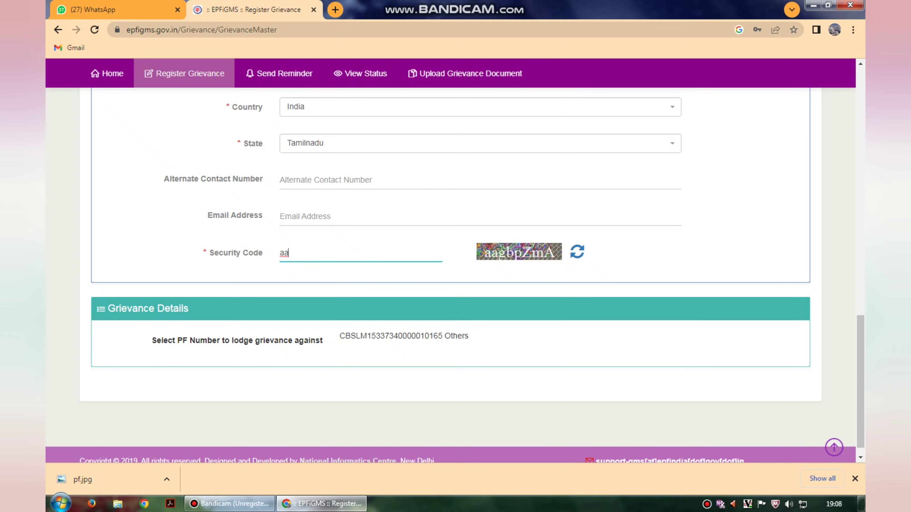
{"action": "type", "text": "gbpZmA"}
{"action": "scroll", "coordinate": [455, 287], "scroll_direction": "down", "scroll_amount": 1}
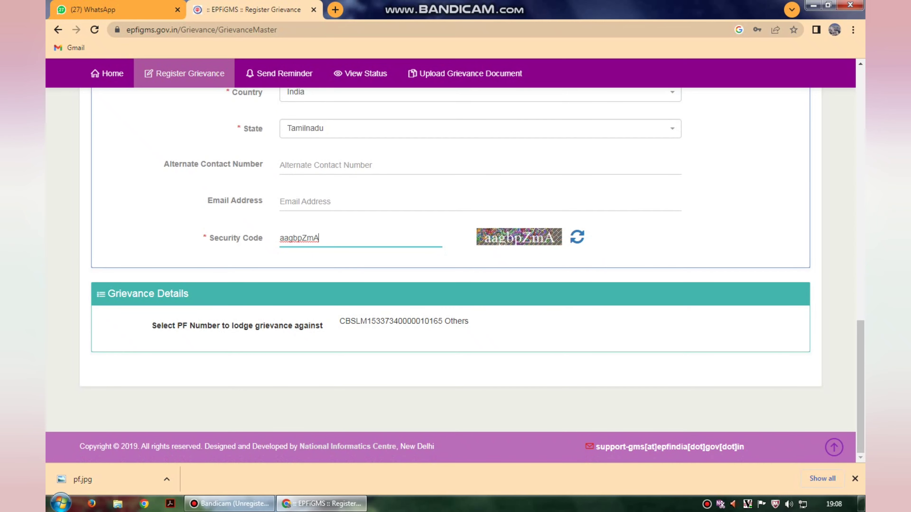
{"action": "scroll", "coordinate": [455, 287], "scroll_direction": "up", "scroll_amount": 5}
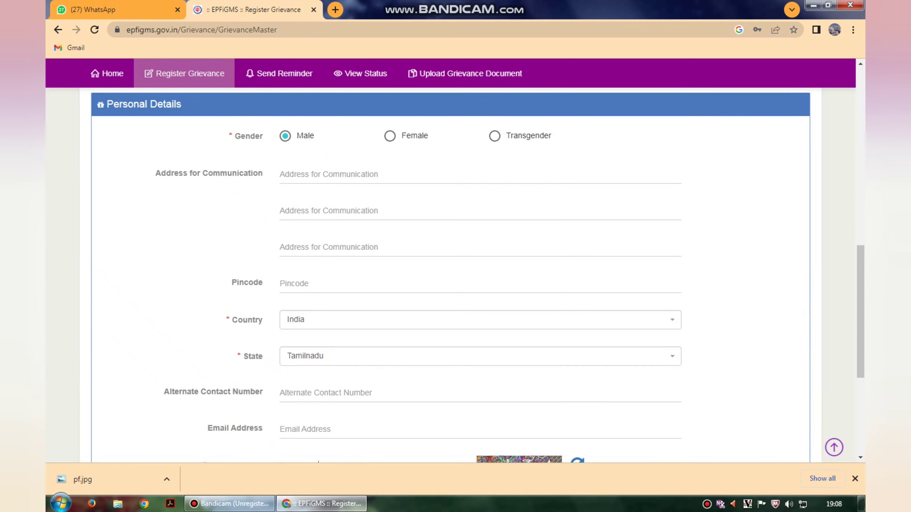
{"action": "scroll", "coordinate": [455, 273], "scroll_direction": "down", "scroll_amount": 5}
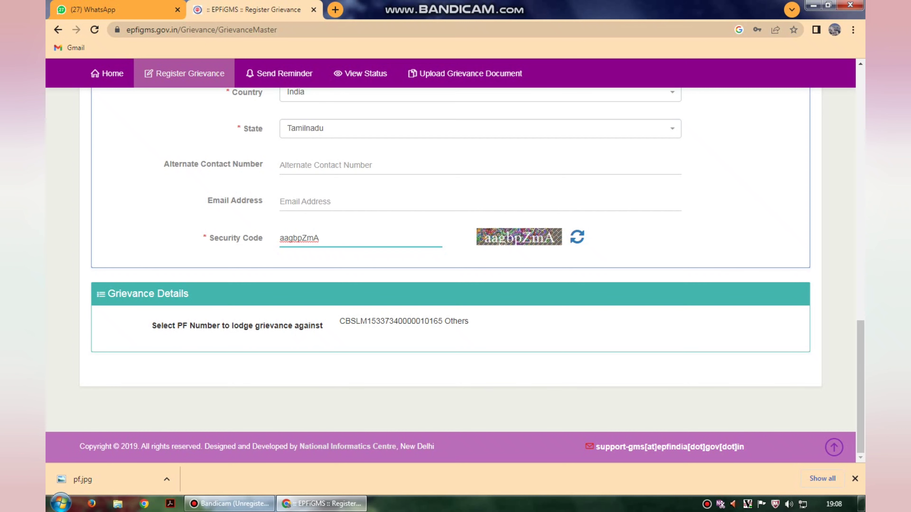
{"action": "scroll", "coordinate": [456, 273], "scroll_direction": "up", "scroll_amount": 6}
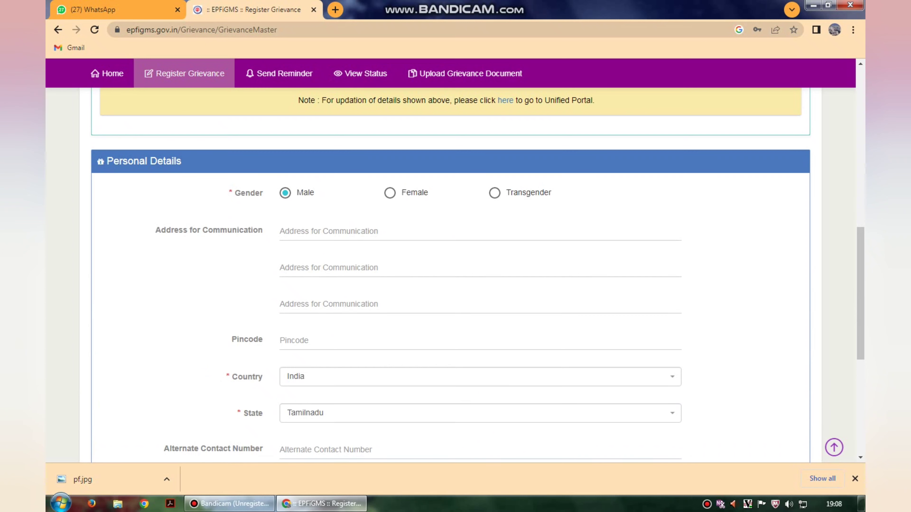
{"action": "scroll", "coordinate": [456, 273], "scroll_direction": "down", "scroll_amount": 5}
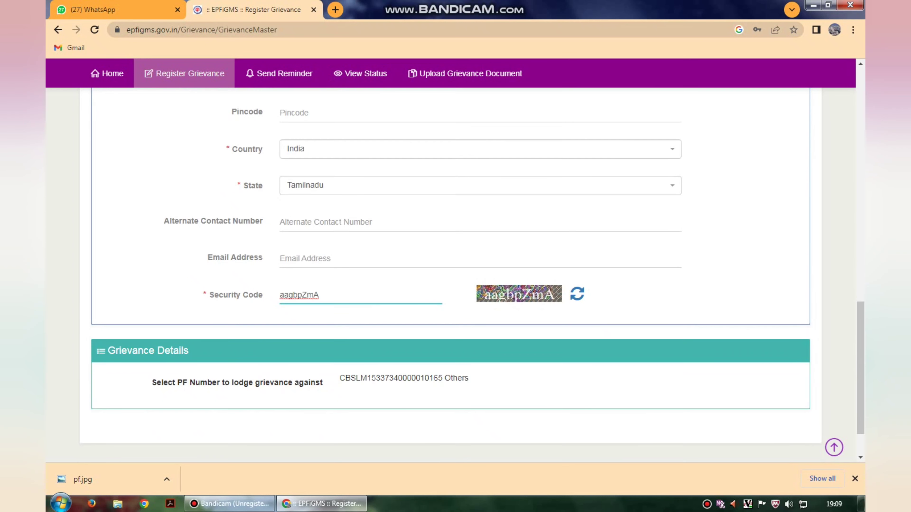
{"action": "scroll", "coordinate": [456, 272], "scroll_direction": "down", "scroll_amount": 2}
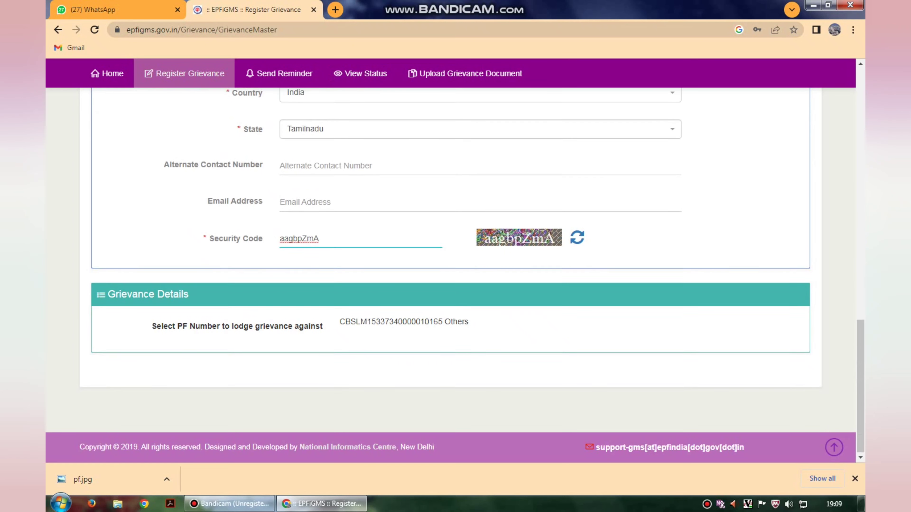
Open the grievance entry for the PF number and mark it as against the Employer.
{"action": "left_click", "coordinate": [403, 321]}
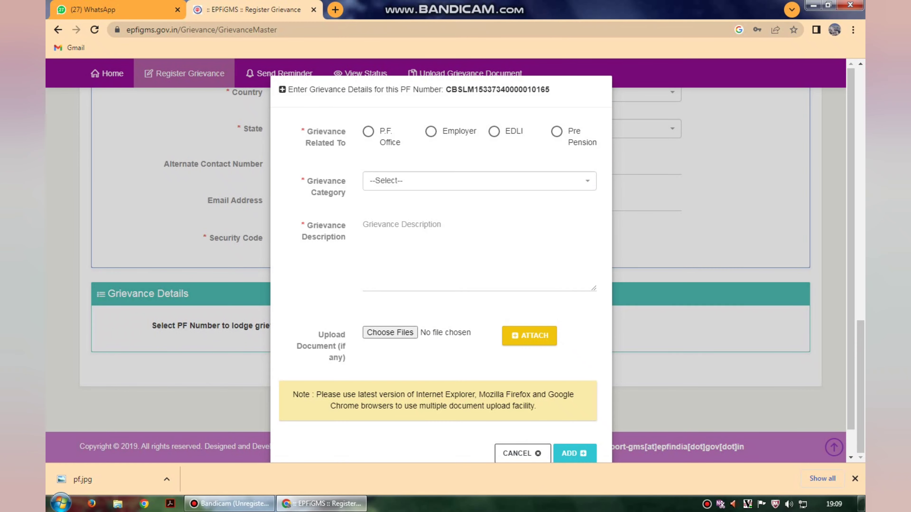
{"action": "scroll", "coordinate": [441, 251], "scroll_direction": "down", "scroll_amount": 1}
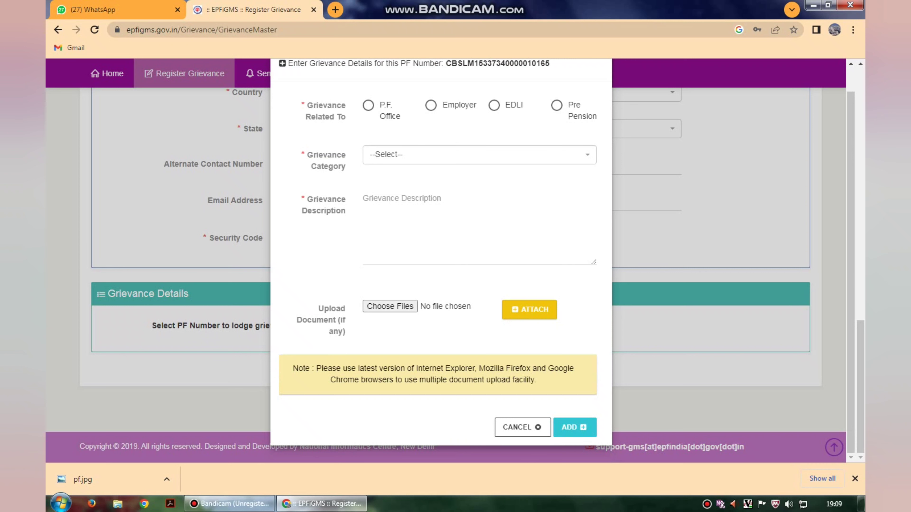
{"action": "left_click", "coordinate": [431, 105]}
Set the grievance category to 'KYC related issues of Subscriber pertaining Employer.'.
{"action": "left_click", "coordinate": [480, 155]}
{"action": "key", "text": "Down"}
{"action": "key", "text": "Down"}
{"action": "key", "text": "Down"}
{"action": "key", "text": "Down"}
{"action": "key", "text": "Down"}
{"action": "key", "text": "Down"}
{"action": "key", "text": "Down"}
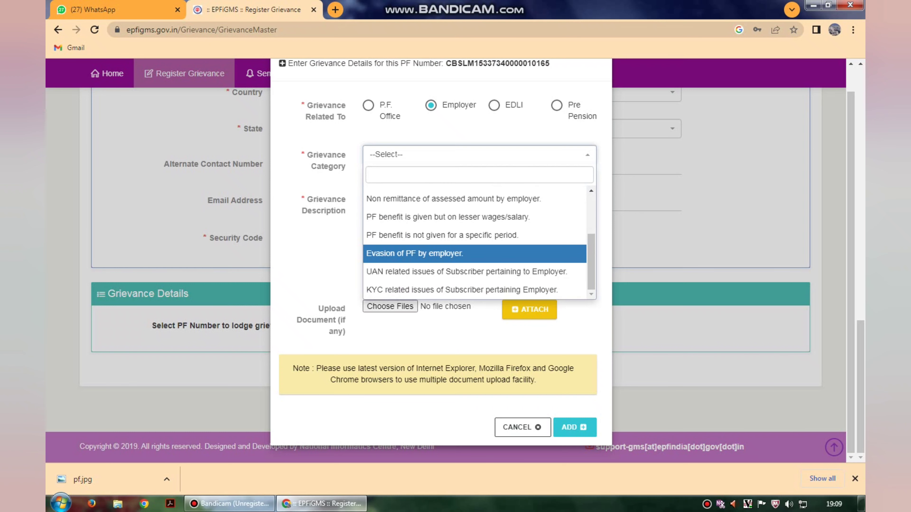
{"action": "key", "text": "Down"}
{"action": "key", "text": "Down"}
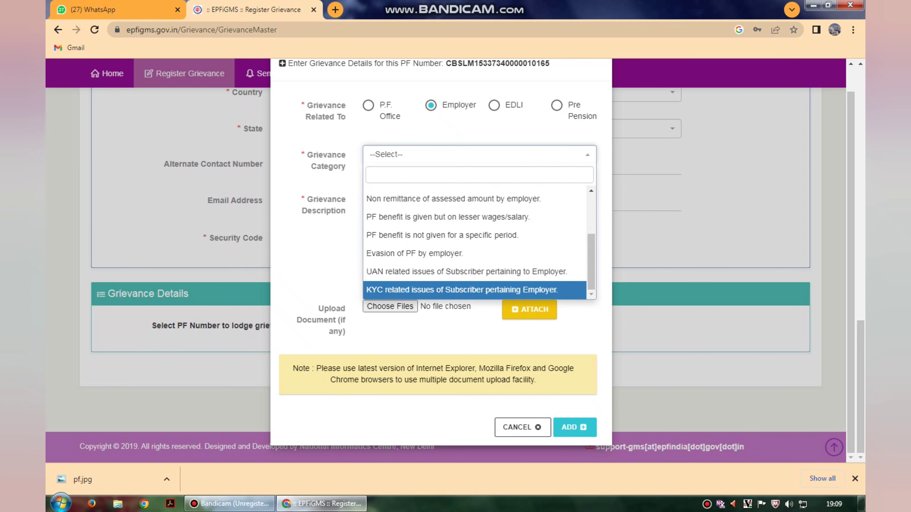
{"action": "key", "text": "Up"}
{"action": "key", "text": "Up"}
{"action": "key", "text": "Up"}
{"action": "key", "text": "Up"}
{"action": "key", "text": "Up"}
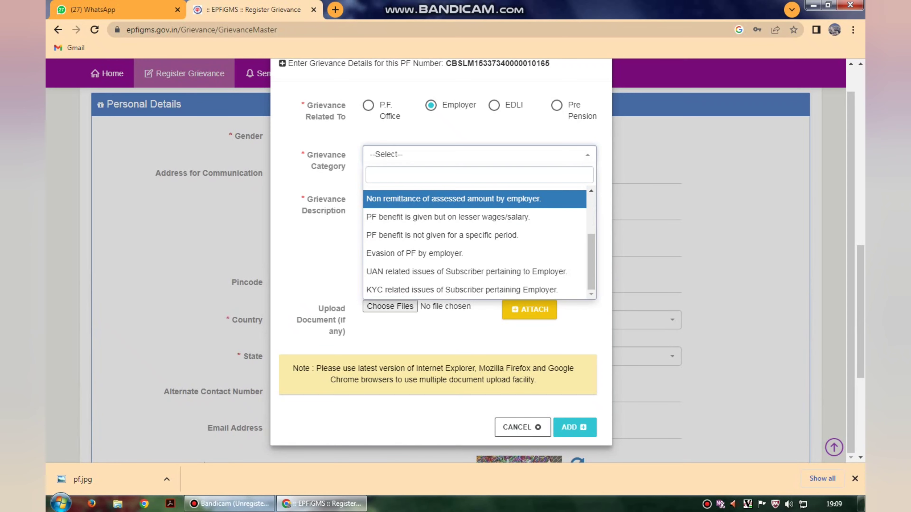
{"action": "key", "text": "Down"}
{"action": "key", "text": "Down"}
{"action": "key", "text": "Down"}
{"action": "key", "text": "Down"}
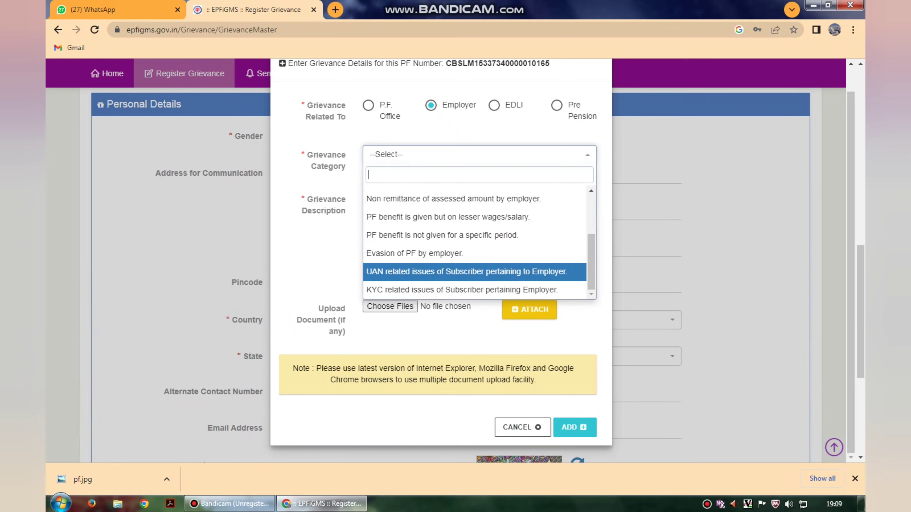
{"action": "key", "text": "Up"}
{"action": "key", "text": "Down"}
{"action": "key", "text": "Down"}
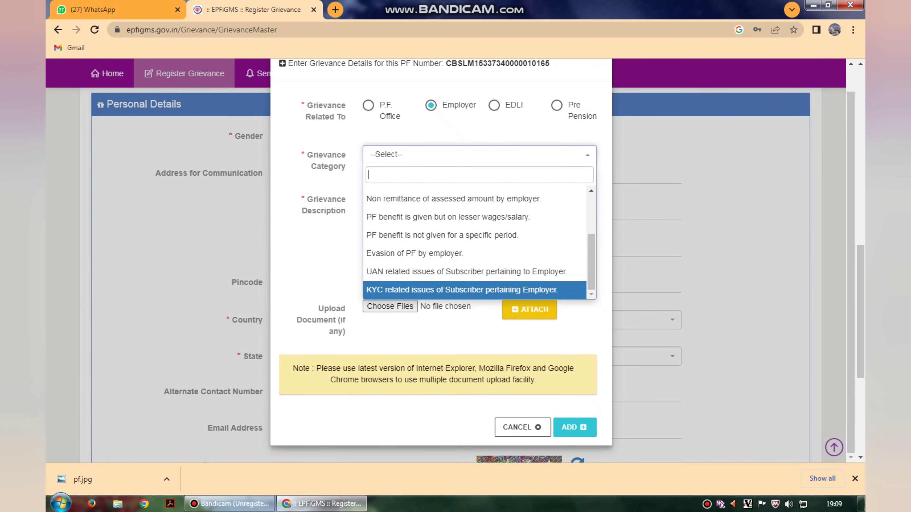
{"action": "key", "text": "Return"}
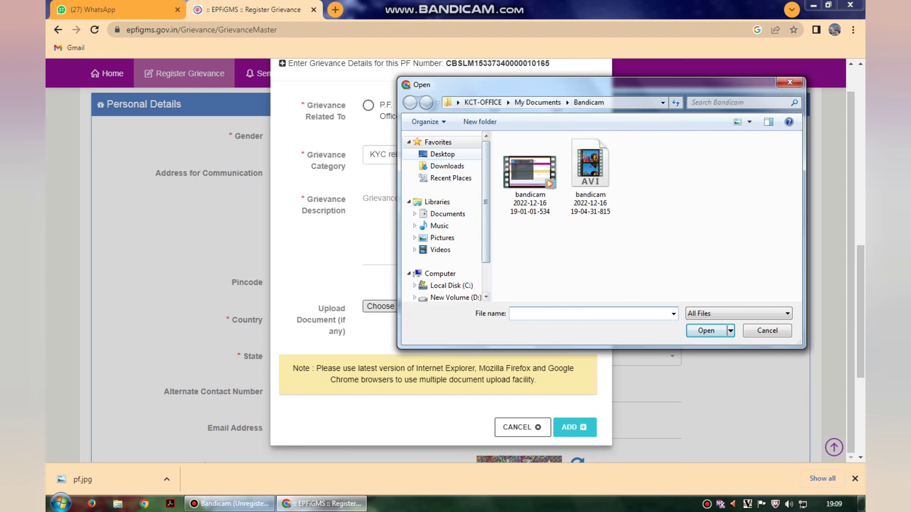
Browse to the Desktop folder in the file chooser to find the pf file.
{"action": "left_click", "coordinate": [443, 154]}
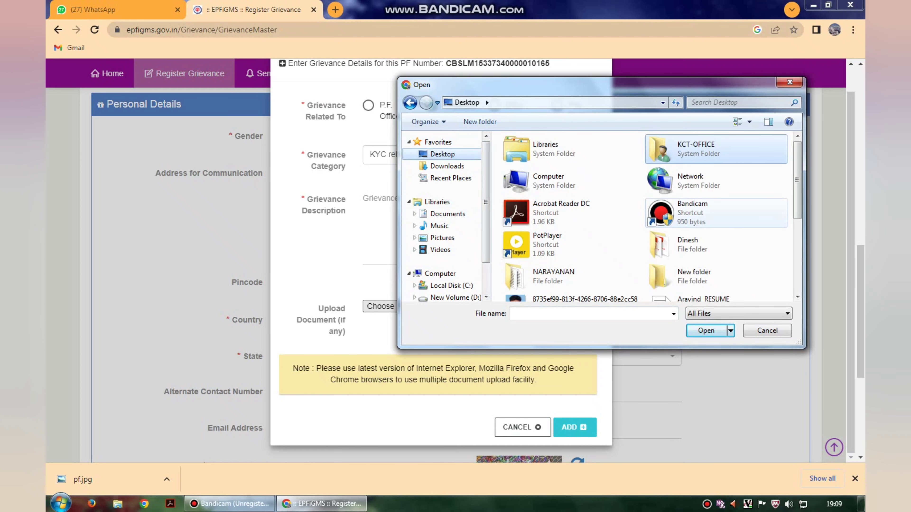
{"action": "scroll", "coordinate": [446, 215], "scroll_direction": "down", "scroll_amount": 1}
{"action": "scroll", "coordinate": [646, 216], "scroll_direction": "down", "scroll_amount": 5}
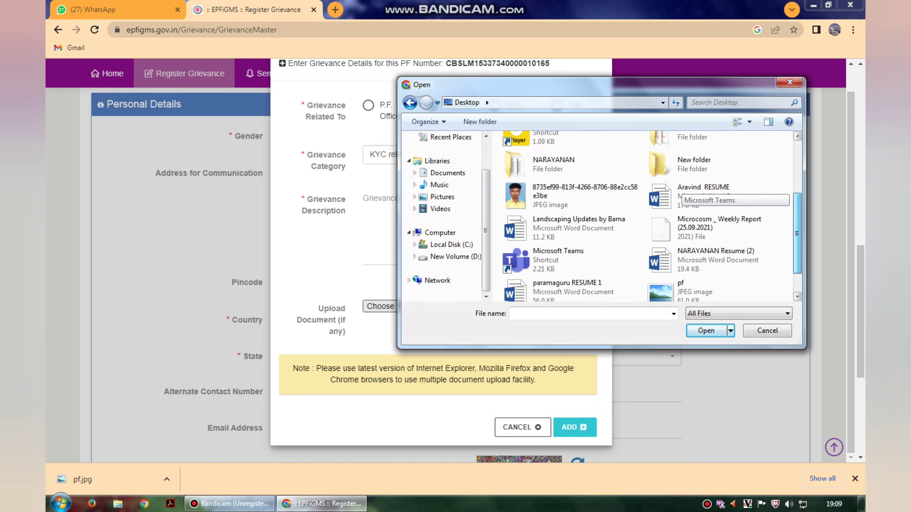
{"action": "left_click", "coordinate": [660, 255]}
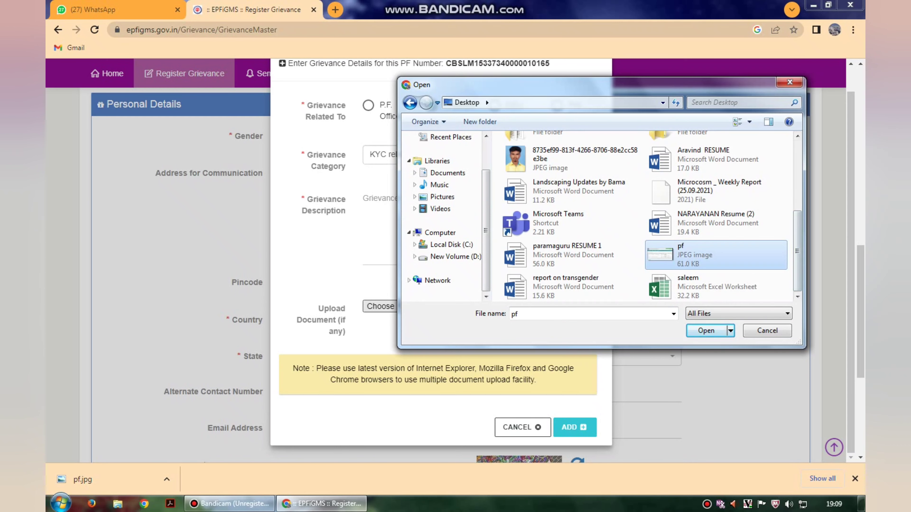
{"action": "left_click", "coordinate": [705, 330]}
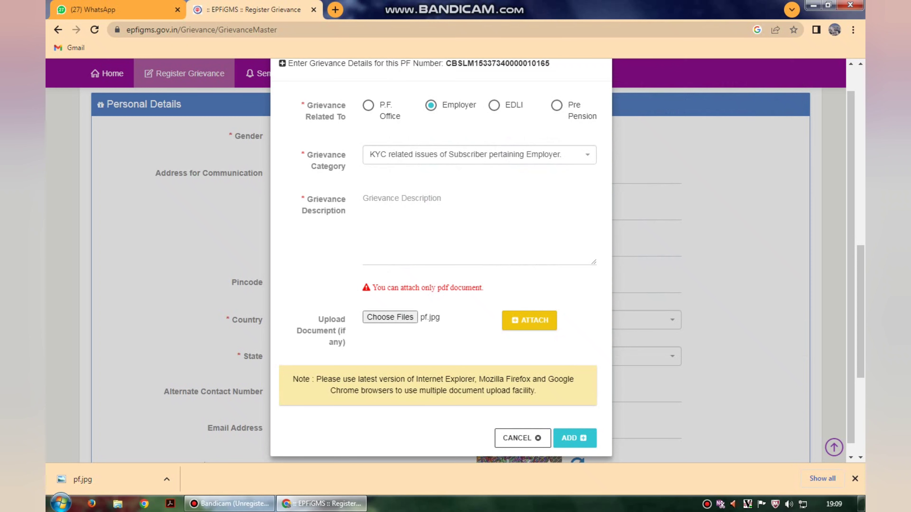
Paste the unverified bank account complaint into Grievance Description.
{"action": "left_click", "coordinate": [364, 199]}
{"action": "type", "text": "Bank account not verified Employer side more than 15 day complete but not verified my bank account please help me"}
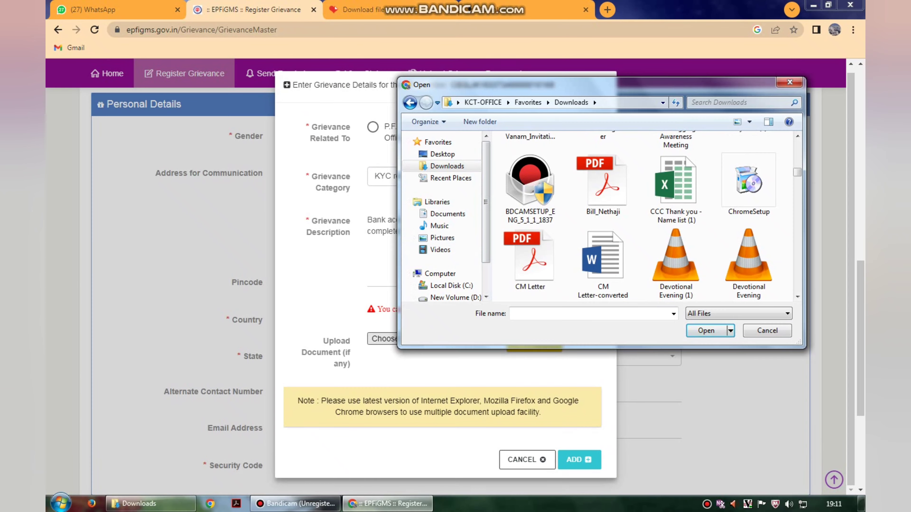
{"action": "scroll", "coordinate": [642, 215], "scroll_direction": "down", "scroll_amount": 10}
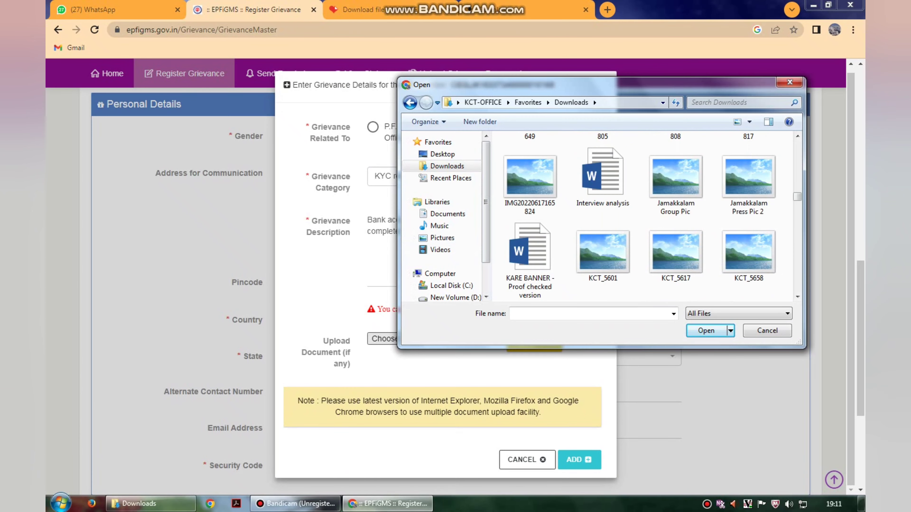
{"action": "scroll", "coordinate": [641, 215], "scroll_direction": "down", "scroll_amount": 2}
Select pf.pdf as the grievance's upload document.
{"action": "type", "text": "PF"}
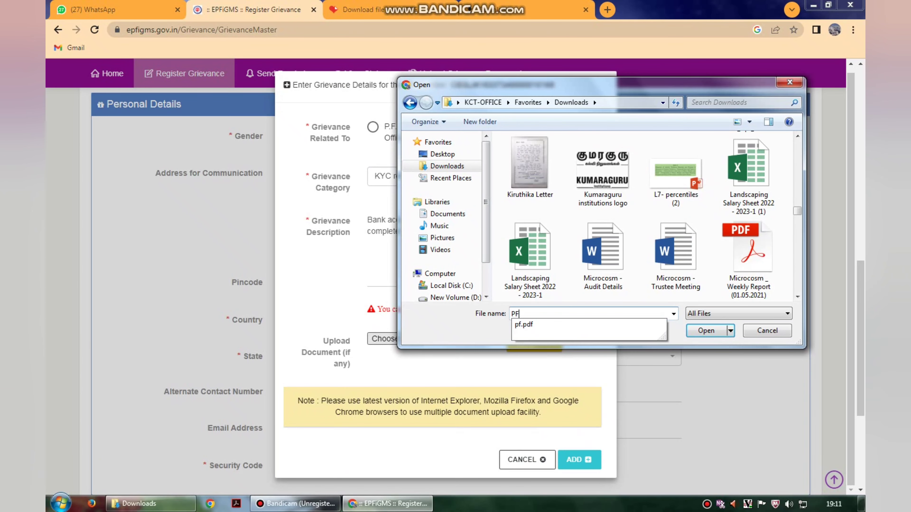
{"action": "key", "text": "Down"}
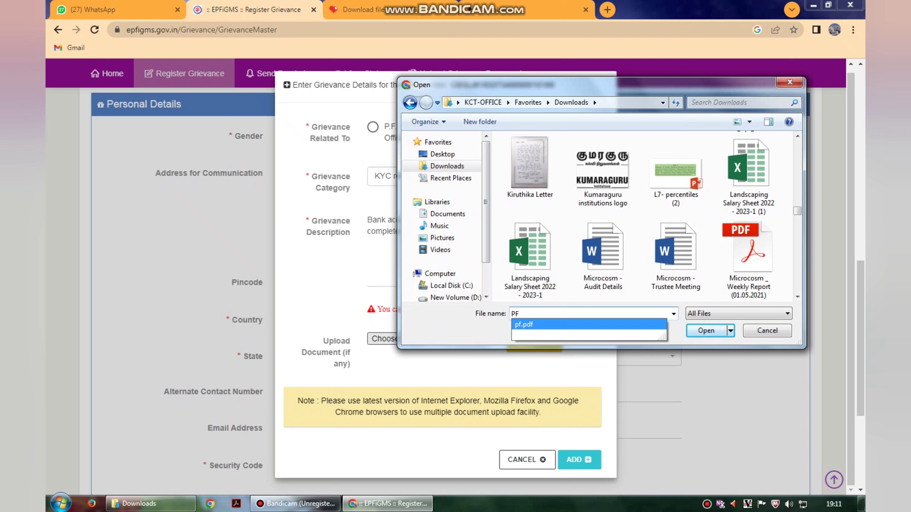
{"action": "key", "text": "Return"}
{"action": "key", "text": "Return"}
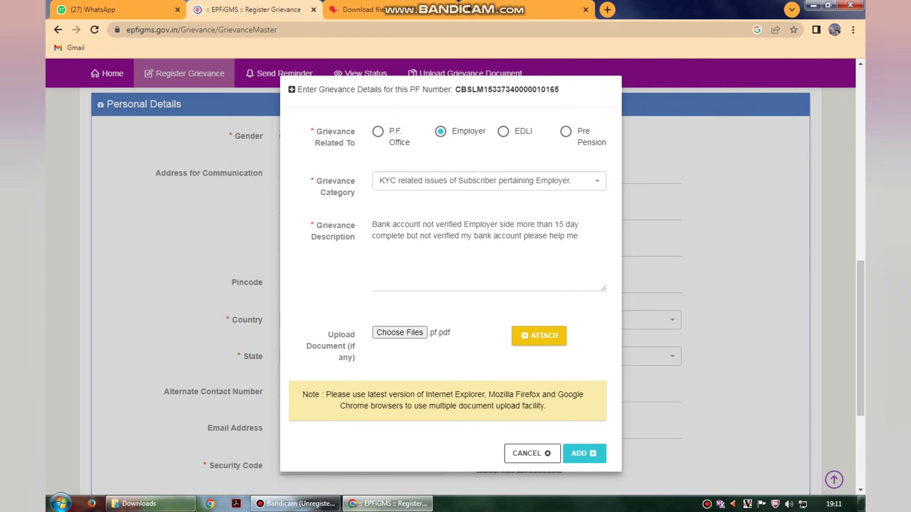
{"action": "scroll", "coordinate": [450, 273], "scroll_direction": "down", "scroll_amount": 2}
{"action": "scroll", "coordinate": [451, 273], "scroll_direction": "down", "scroll_amount": 4}
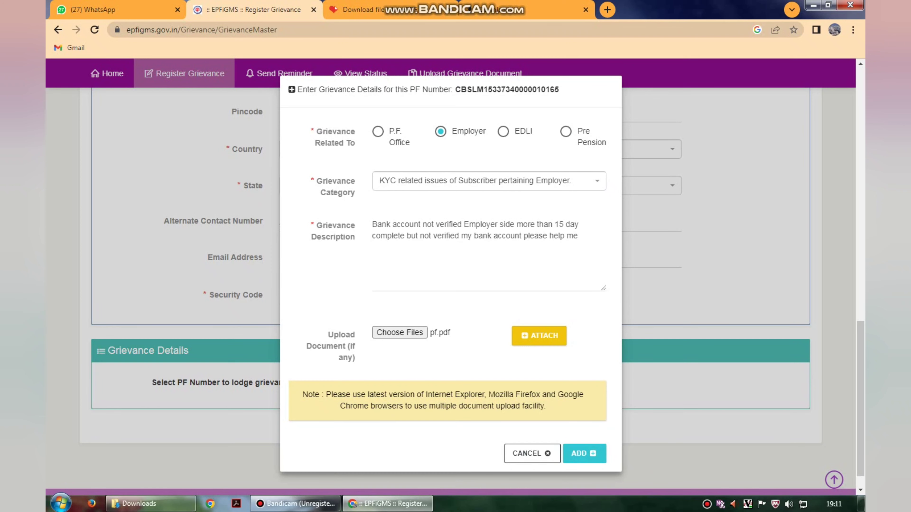
{"action": "scroll", "coordinate": [450, 272], "scroll_direction": "up", "scroll_amount": 10}
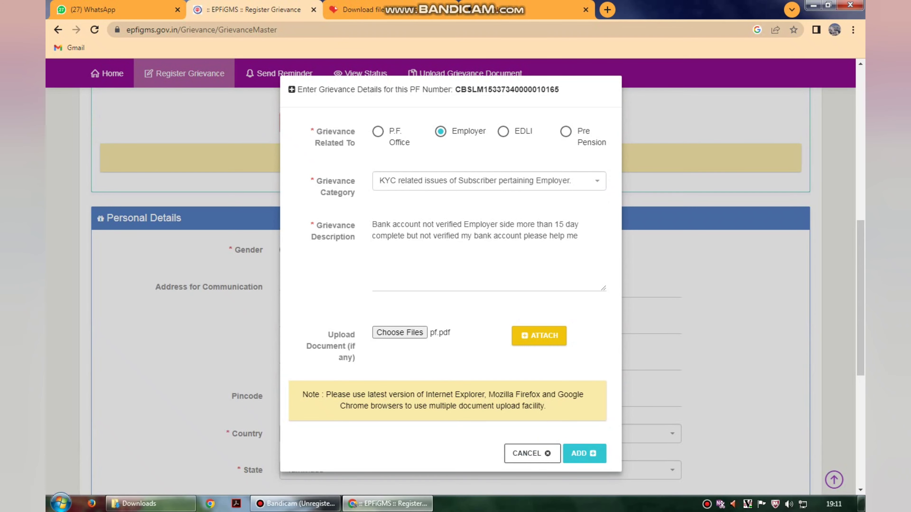
Add the grievance details and preview the attached pf.pdf document.
{"action": "left_click", "coordinate": [585, 453]}
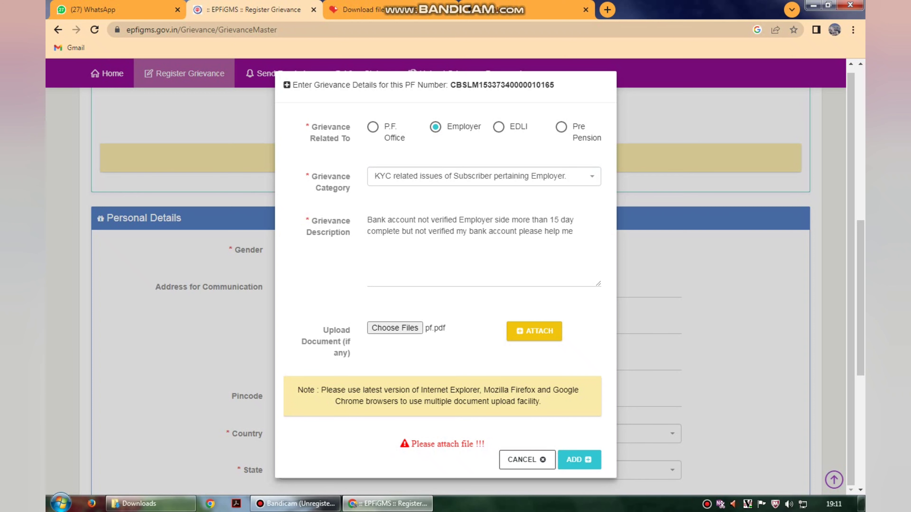
{"action": "scroll", "coordinate": [455, 251], "scroll_direction": "down", "scroll_amount": 4}
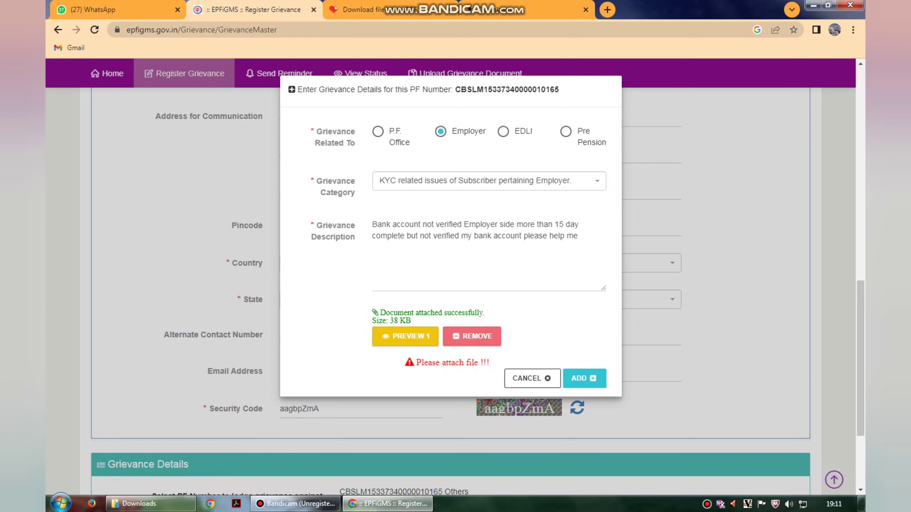
{"action": "scroll", "coordinate": [456, 287], "scroll_direction": "down", "scroll_amount": 2}
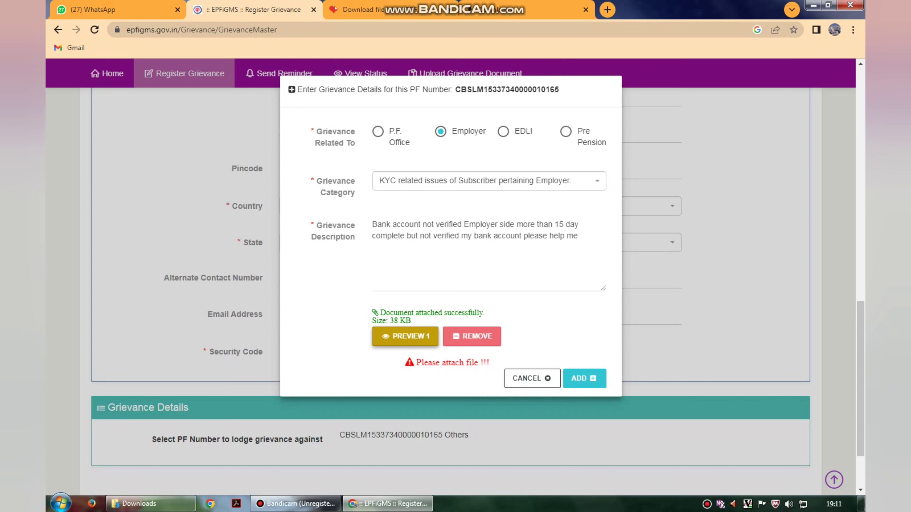
{"action": "left_click", "coordinate": [404, 337]}
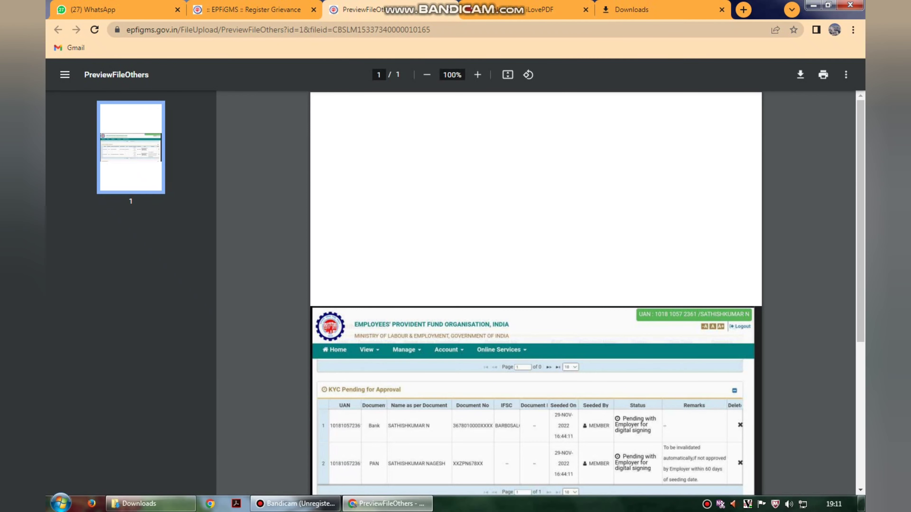
Add the grievance to the list and submit the registration.
{"action": "scroll", "coordinate": [536, 292], "scroll_direction": "down", "scroll_amount": 6}
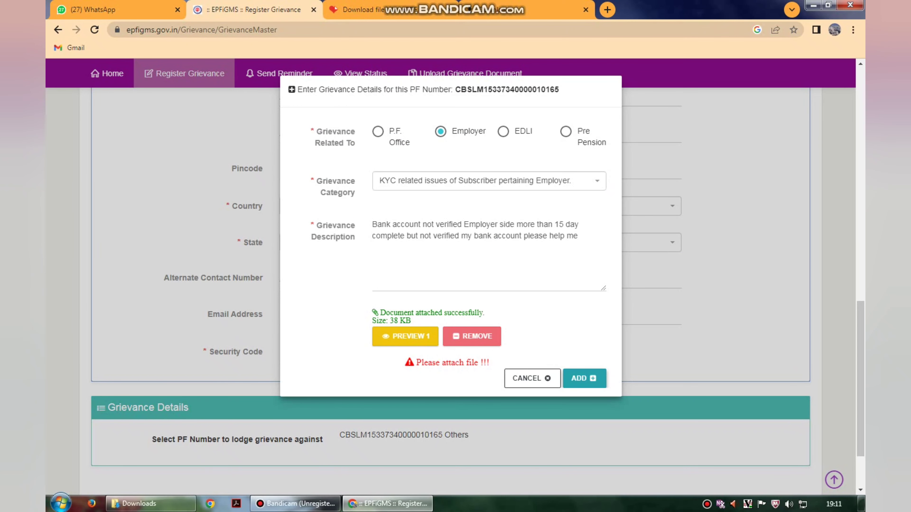
{"action": "left_click", "coordinate": [584, 378]}
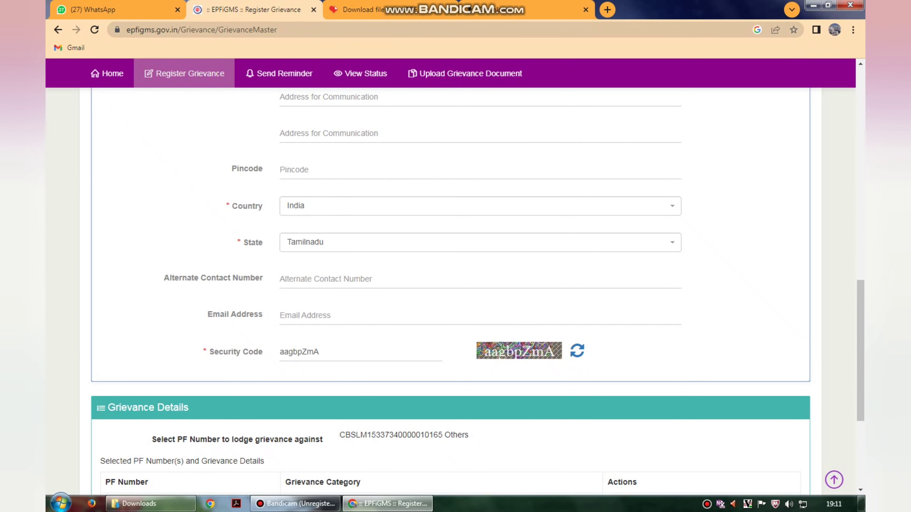
{"action": "scroll", "coordinate": [456, 287], "scroll_direction": "down", "scroll_amount": 3}
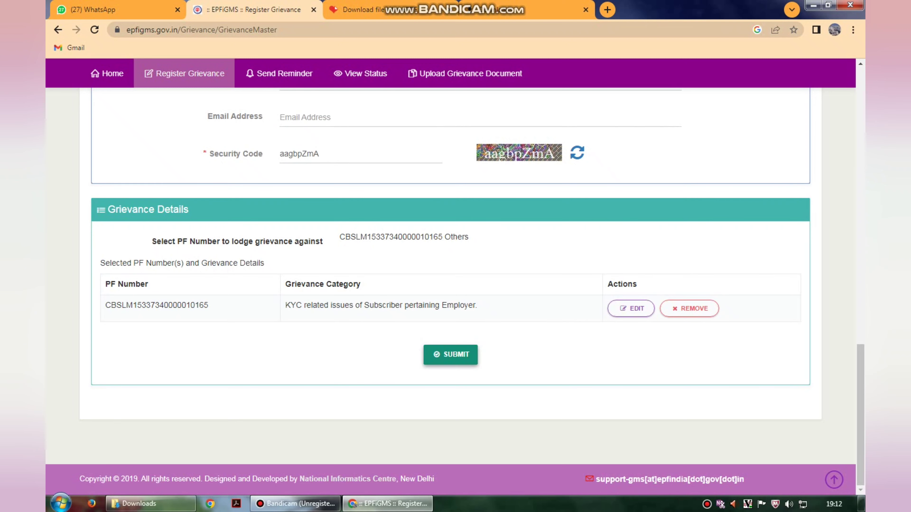
{"action": "left_click", "coordinate": [450, 354]}
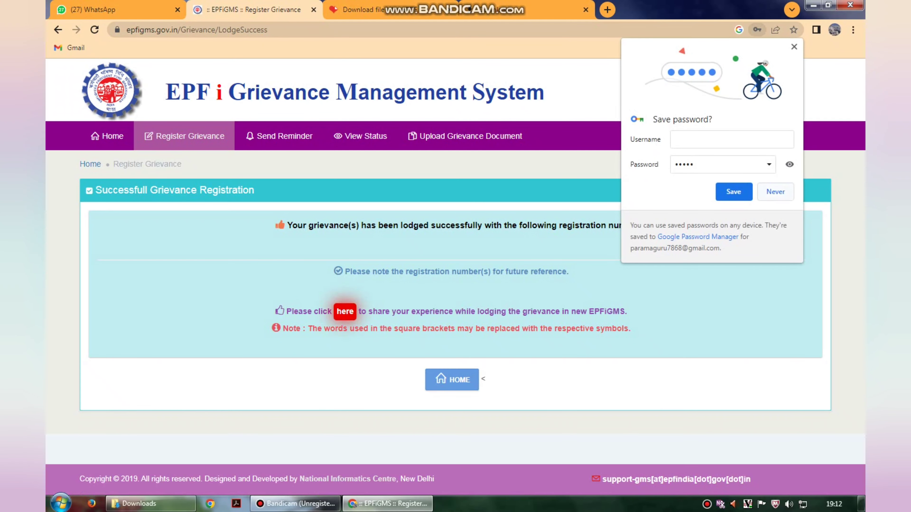
Decline saving the password and rate the portal experience five stars (Excellent).
{"action": "left_click", "coordinate": [775, 192]}
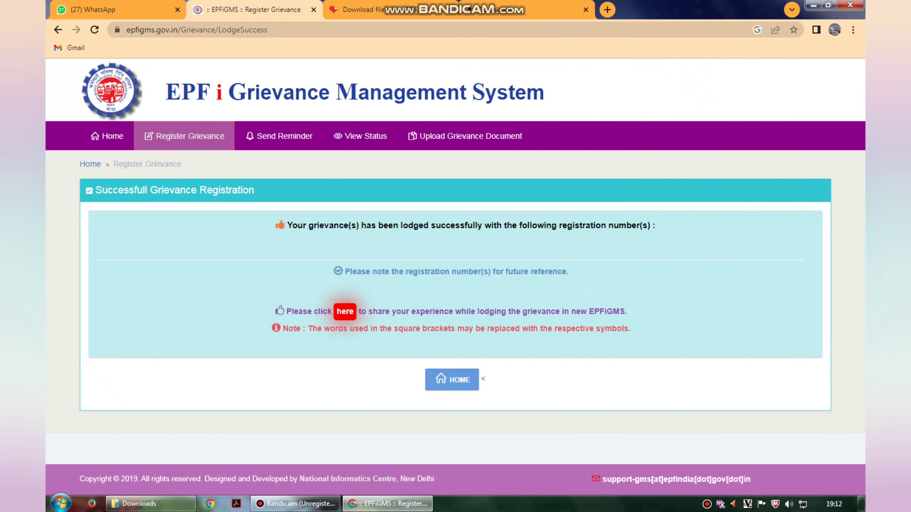
{"action": "left_click_drag", "start_coordinate": [286, 225], "coordinate": [655, 225]}
{"action": "left_click", "coordinate": [655, 233]}
{"action": "left_click", "coordinate": [345, 311]}
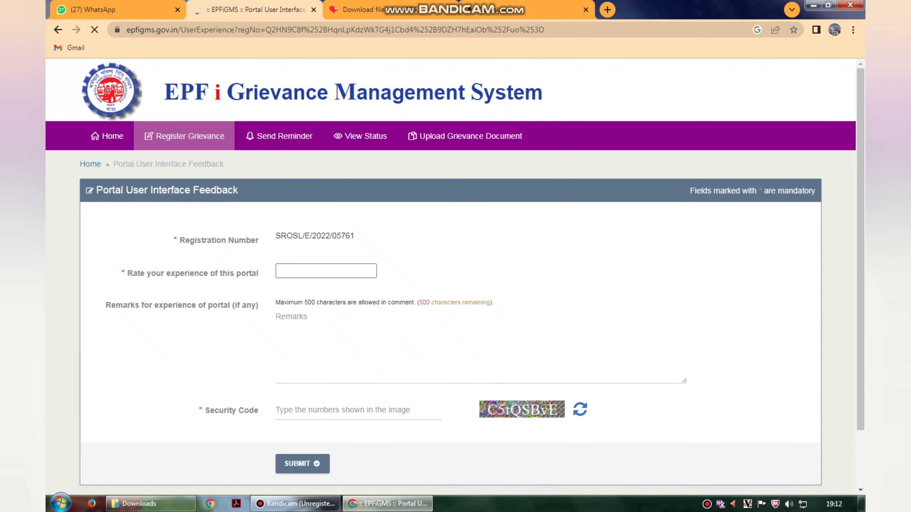
{"action": "scroll", "coordinate": [345, 312], "scroll_direction": "down", "scroll_amount": 1}
{"action": "left_click", "coordinate": [374, 199]}
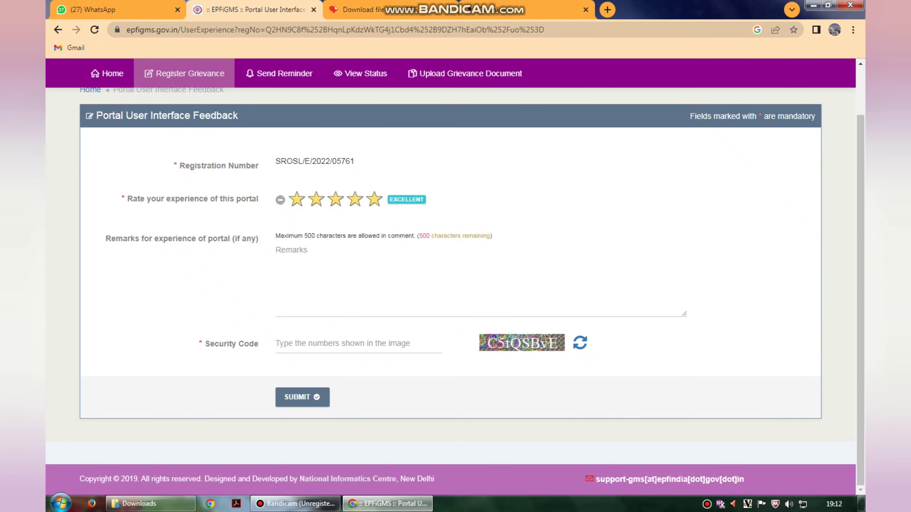
Copy the full grievance registration number.
{"action": "left_click_drag", "start_coordinate": [281, 161], "coordinate": [355, 161]}
{"action": "right_click", "coordinate": [354, 163]}
{"action": "left_click", "coordinate": [364, 171]}
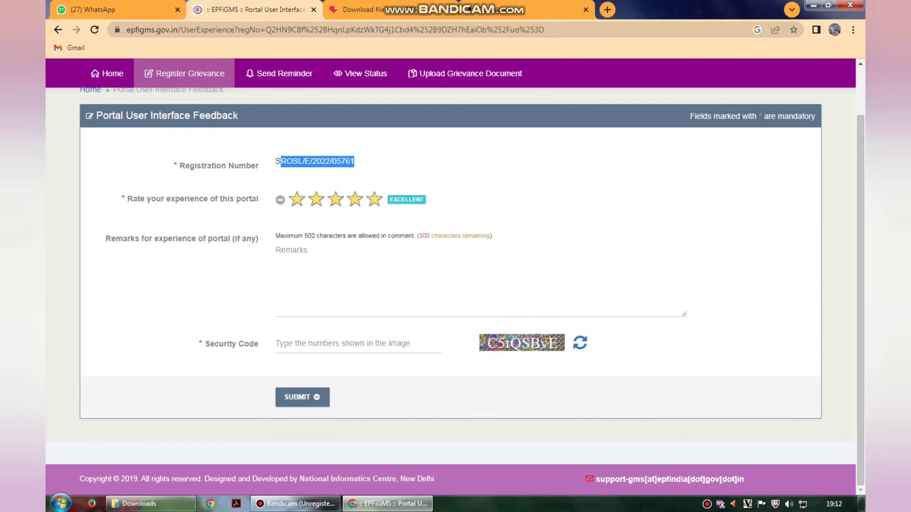
{"action": "left_click_drag", "start_coordinate": [276, 161], "coordinate": [355, 161]}
{"action": "right_click", "coordinate": [354, 163]}
{"action": "left_click", "coordinate": [364, 171]}
Open the View Status grievance lookup form.
{"action": "left_click", "coordinate": [323, 343]}
{"action": "scroll", "coordinate": [360, 135], "scroll_direction": "up", "scroll_amount": 3}
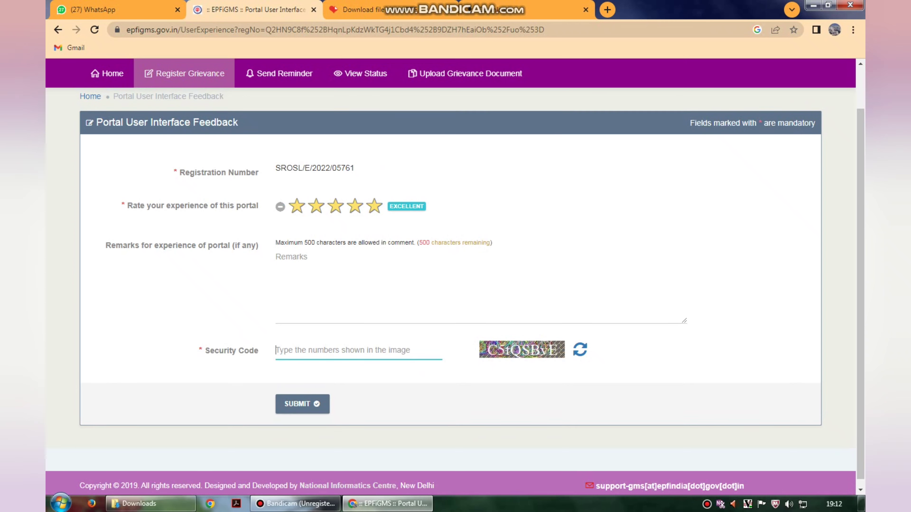
{"action": "left_click", "coordinate": [361, 135]}
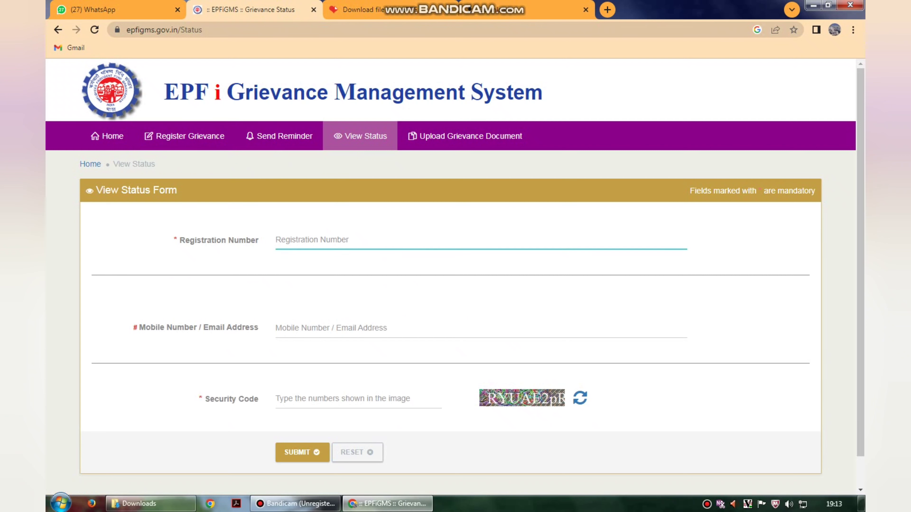
Look up the grievance using the pasted registration number, security code and registered mobile number.
{"action": "key", "text": "ctrl+v"}
{"action": "key", "text": "Tab"}
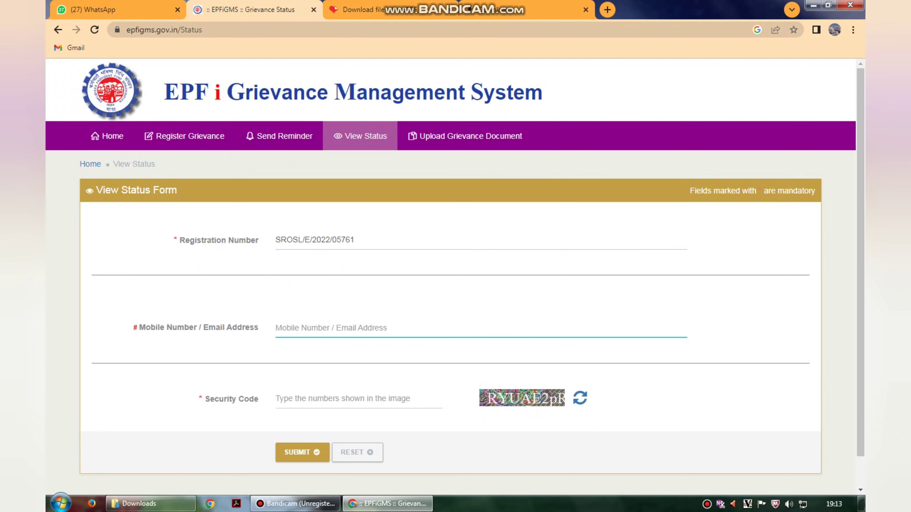
{"action": "type", "text": "r"}
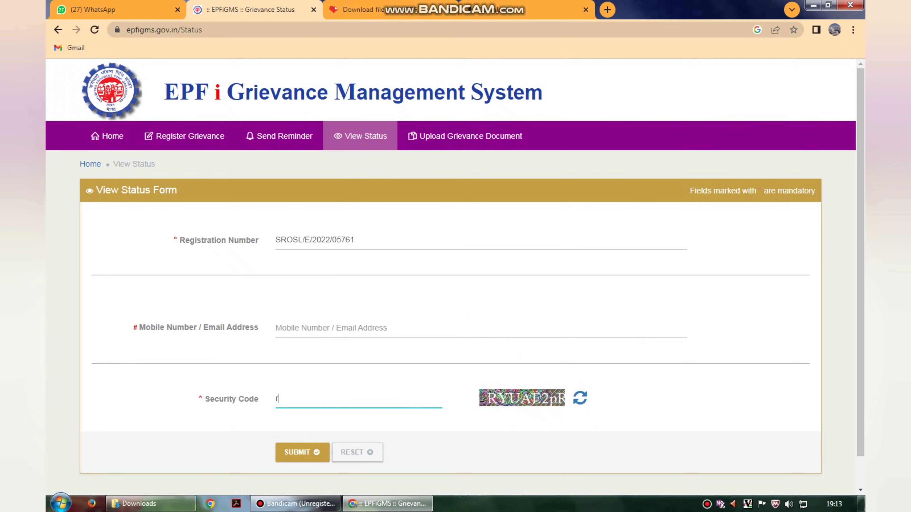
{"action": "key", "text": "BackSpace"}
{"action": "type", "text": "RYUAE2pR"}
{"action": "left_click", "coordinate": [330, 328]}
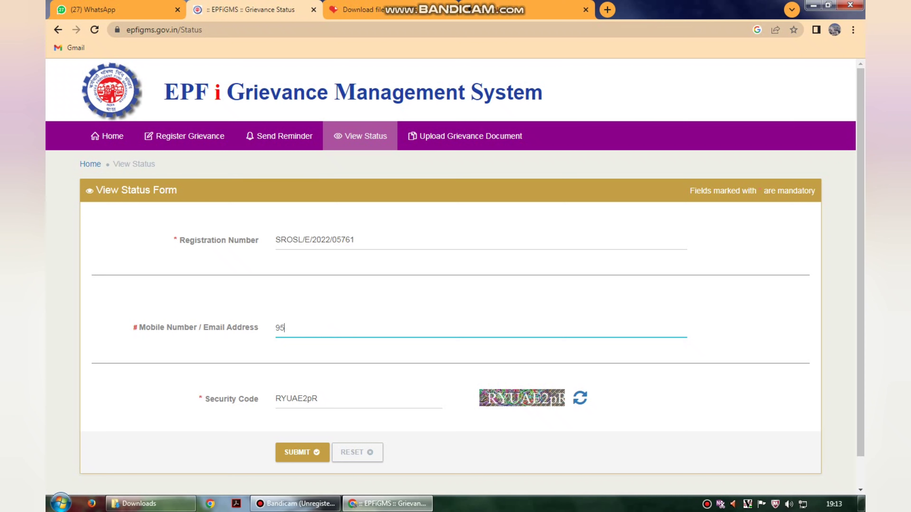
{"action": "scroll", "coordinate": [301, 421], "scroll_direction": "down", "scroll_amount": 1}
{"action": "left_click", "coordinate": [302, 420]}
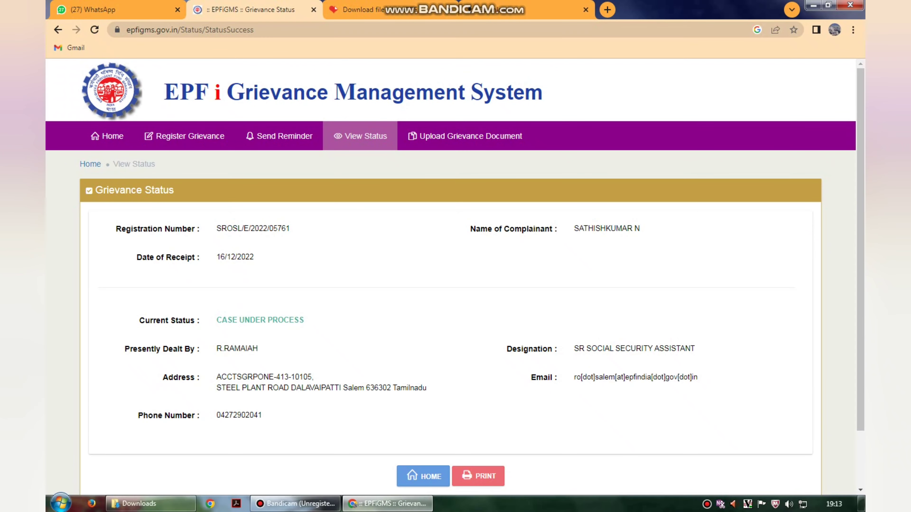
Print the grievance status page with Save as PDF as the destination.
{"action": "left_click_drag", "start_coordinate": [217, 319], "coordinate": [304, 320]}
{"action": "scroll", "coordinate": [450, 276], "scroll_direction": "down", "scroll_amount": 2}
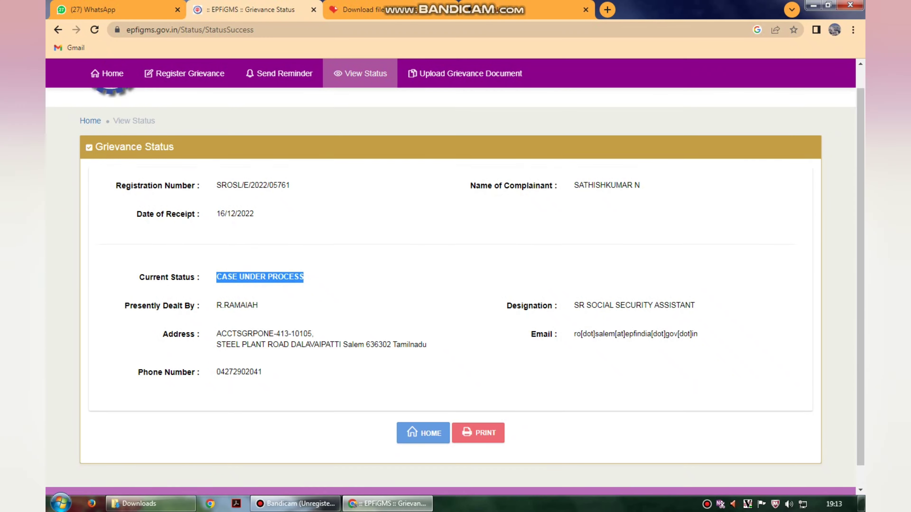
{"action": "scroll", "coordinate": [450, 276], "scroll_direction": "up", "scroll_amount": 2}
{"action": "left_click_drag", "start_coordinate": [584, 228], "coordinate": [639, 228]}
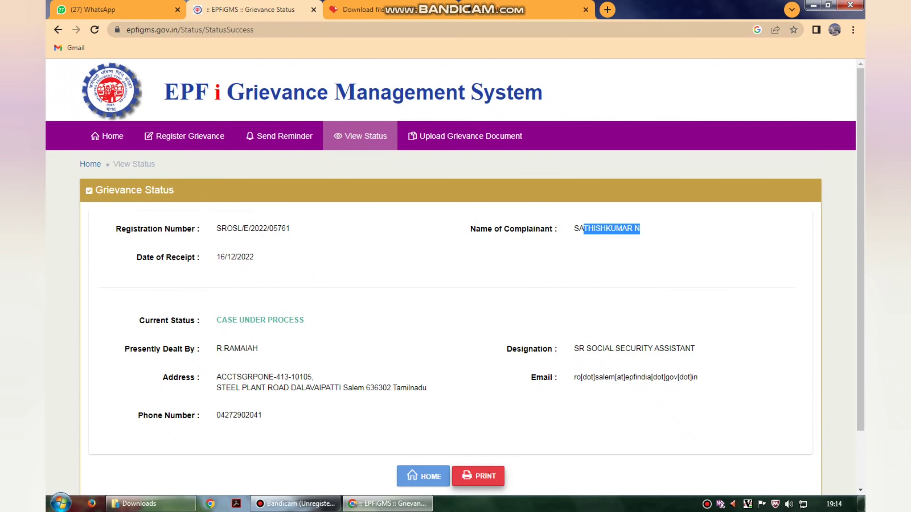
{"action": "left_click", "coordinate": [478, 476]}
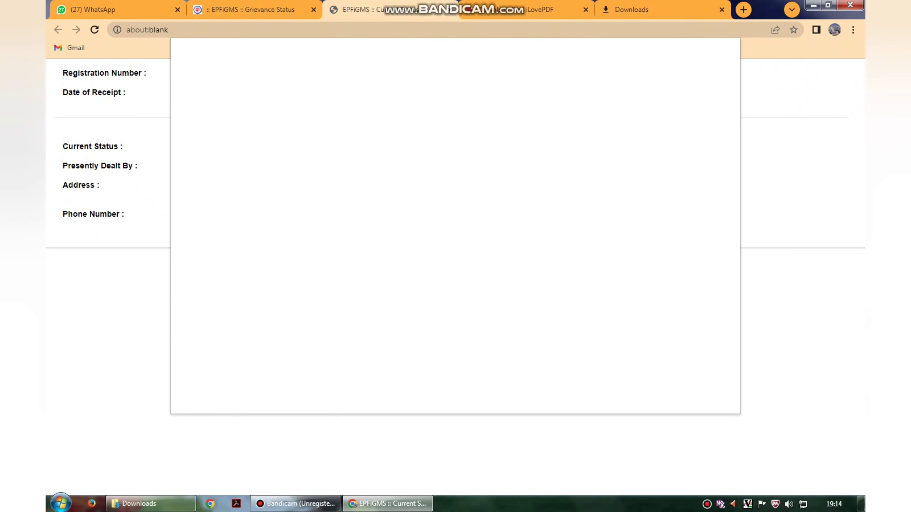
{"action": "left_click", "coordinate": [671, 118]}
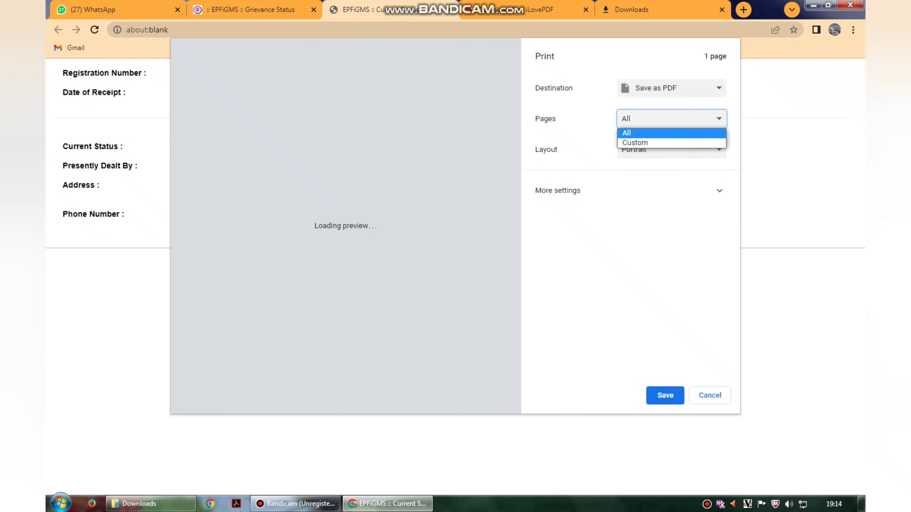
{"action": "left_click", "coordinate": [629, 191]}
{"action": "left_click", "coordinate": [629, 190]}
{"action": "left_click", "coordinate": [671, 118]}
{"action": "left_click", "coordinate": [671, 88]}
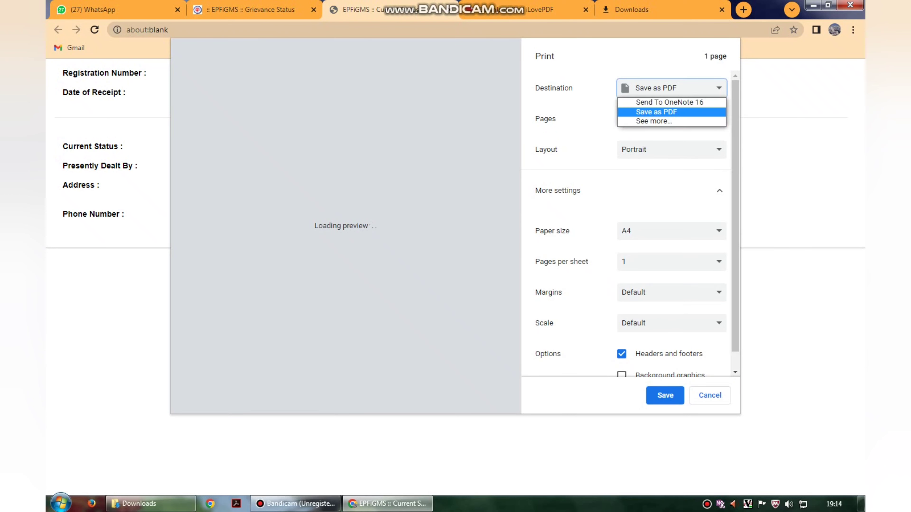
{"action": "left_click", "coordinate": [660, 111]}
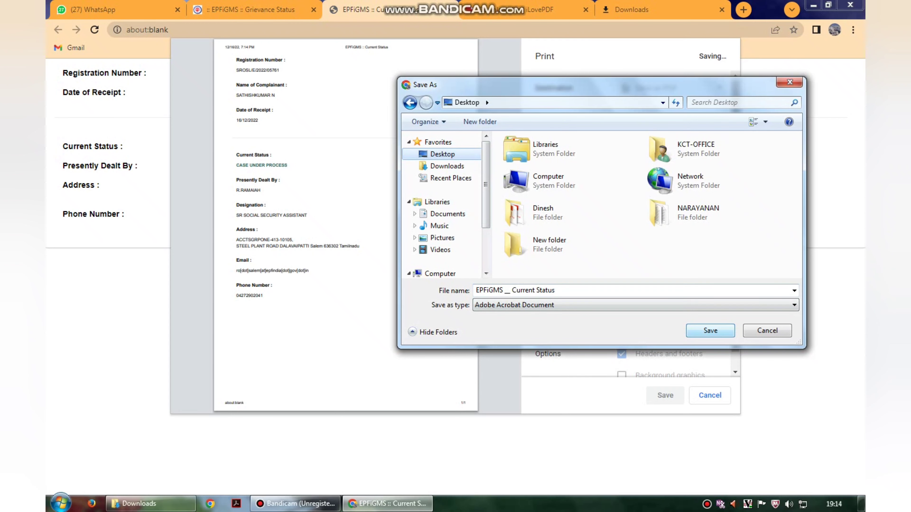
Save the PDF using the complainant's name as the file name.
{"action": "left_click", "coordinate": [609, 290]}
{"action": "type", "text": "SATHIS"}
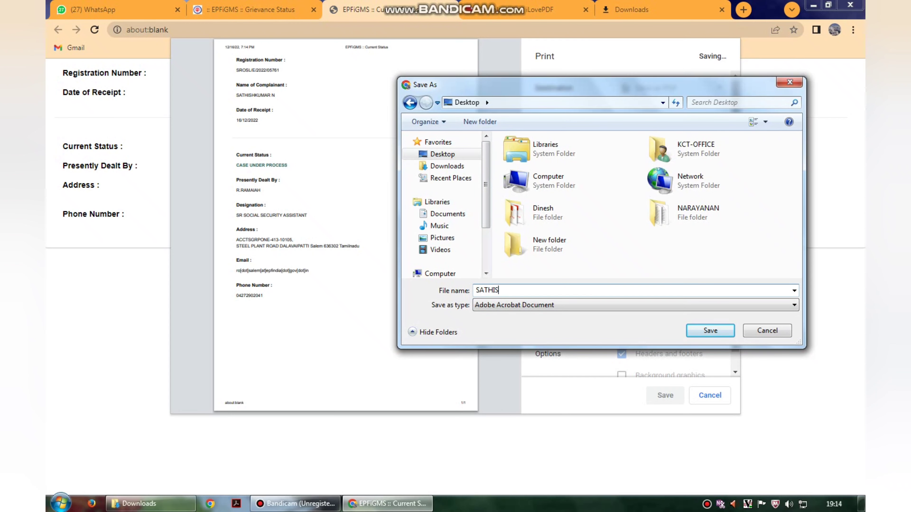
{"action": "type", "text": "H"}
{"action": "key", "text": "Return"}
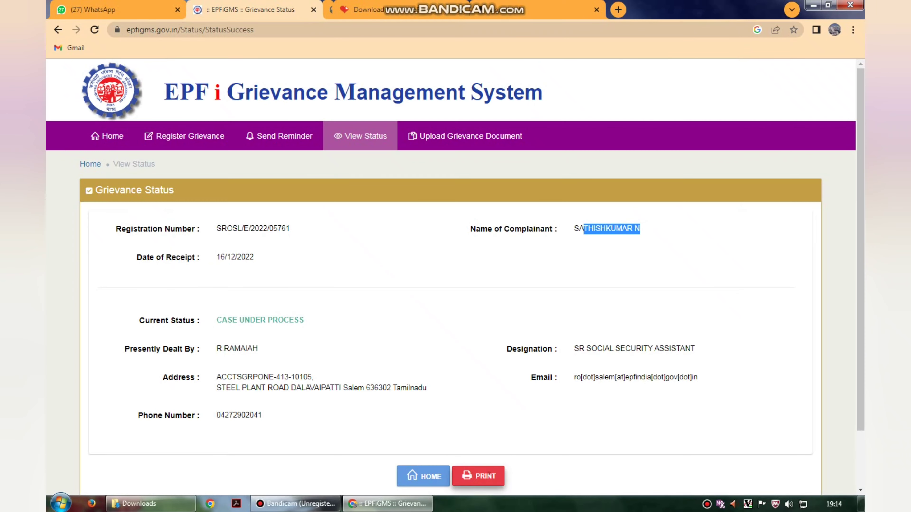